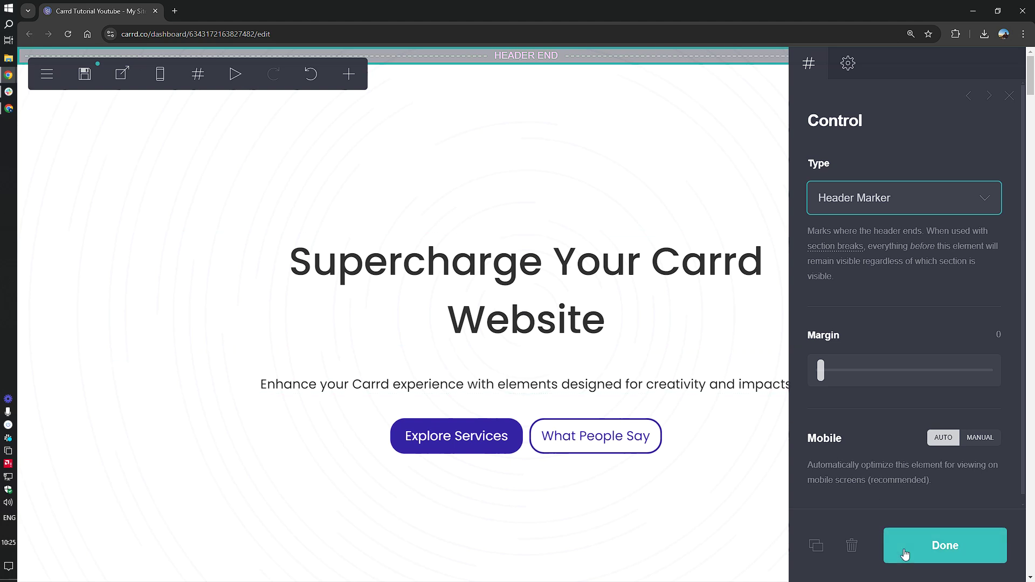
Close the settings of the new Header Marker control at the top of the page.
{"action": "left_click", "coordinate": [540, 58]}
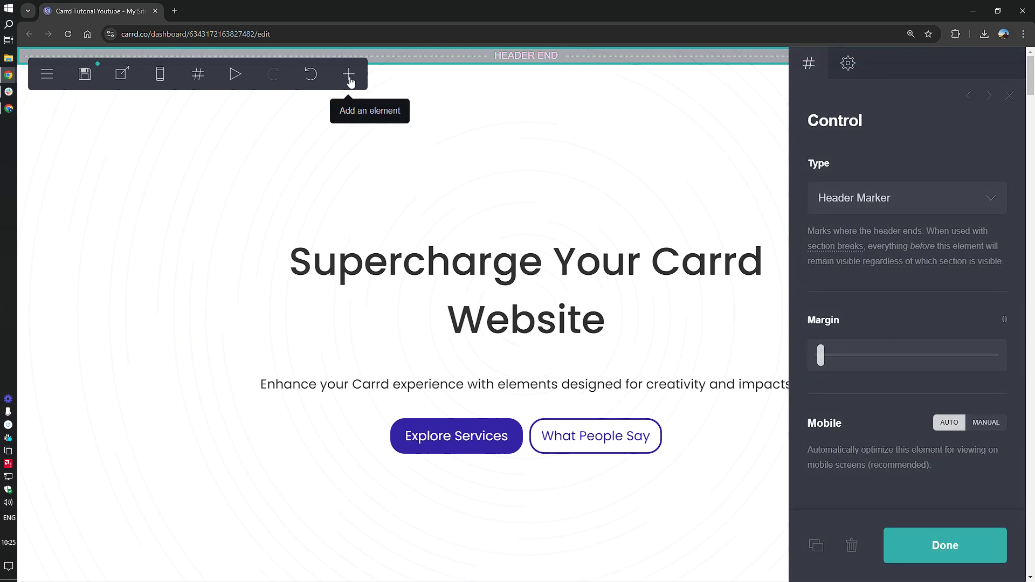
Add an empty container and move the HEADER END marker below it.
{"action": "left_click", "coordinate": [349, 79]}
{"action": "left_click", "coordinate": [396, 380]}
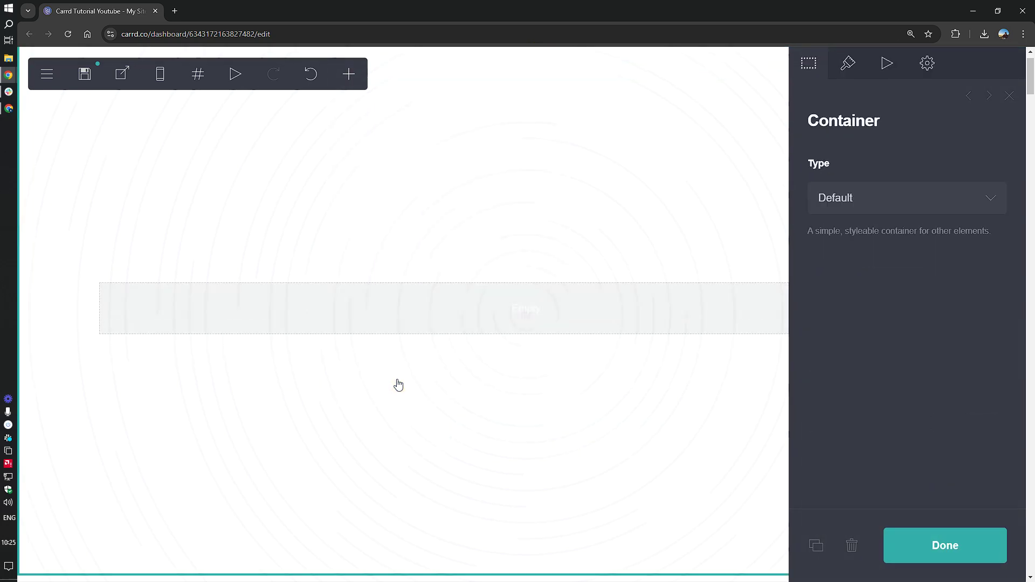
{"action": "left_click_drag", "start_coordinate": [514, 187], "coordinate": [509, 143]}
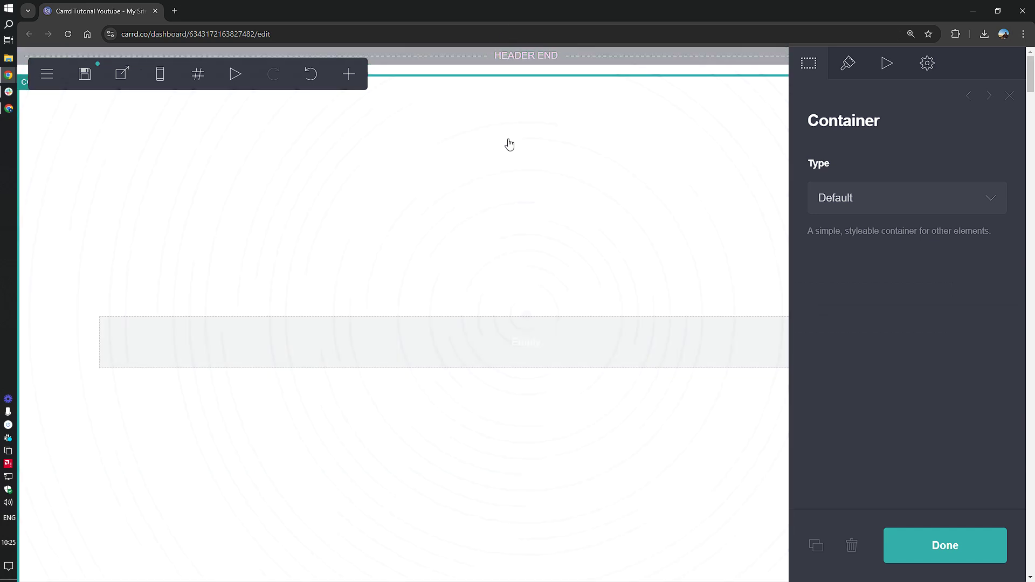
{"action": "left_click_drag", "start_coordinate": [536, 59], "coordinate": [555, 289]}
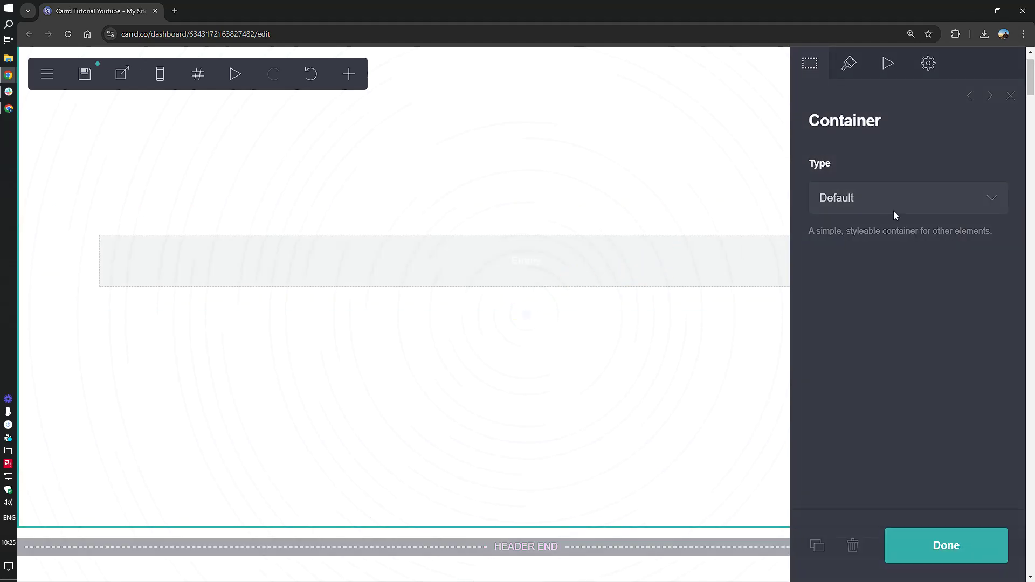
Apply the Section T style to the container.
{"action": "left_click", "coordinate": [846, 66]}
{"action": "left_click", "coordinate": [981, 134]}
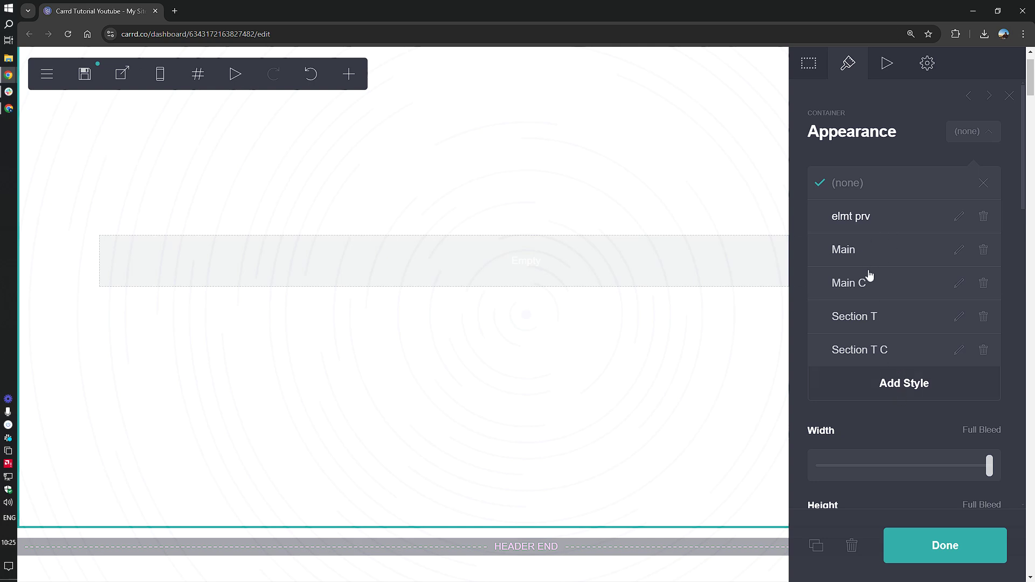
{"action": "left_click", "coordinate": [866, 318]}
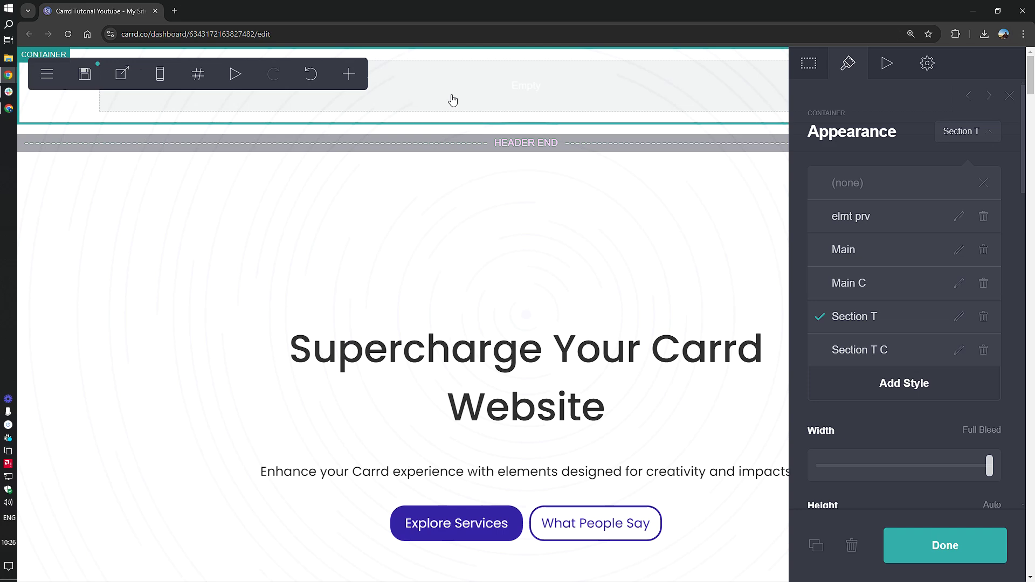
Add a text element reading 'Here is my awesome header' to the header container.
{"action": "left_click", "coordinate": [347, 75]}
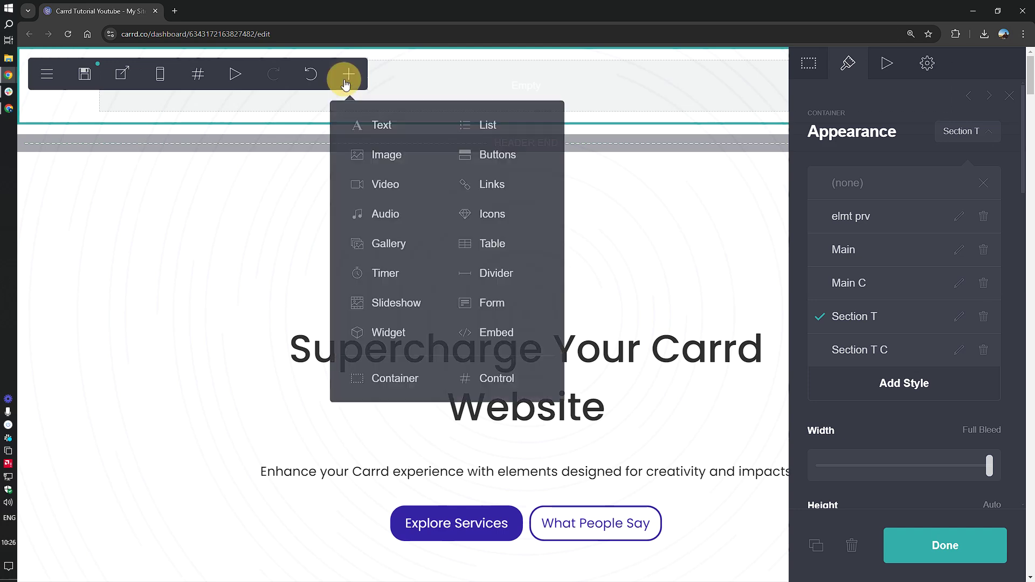
{"action": "left_click", "coordinate": [369, 123]}
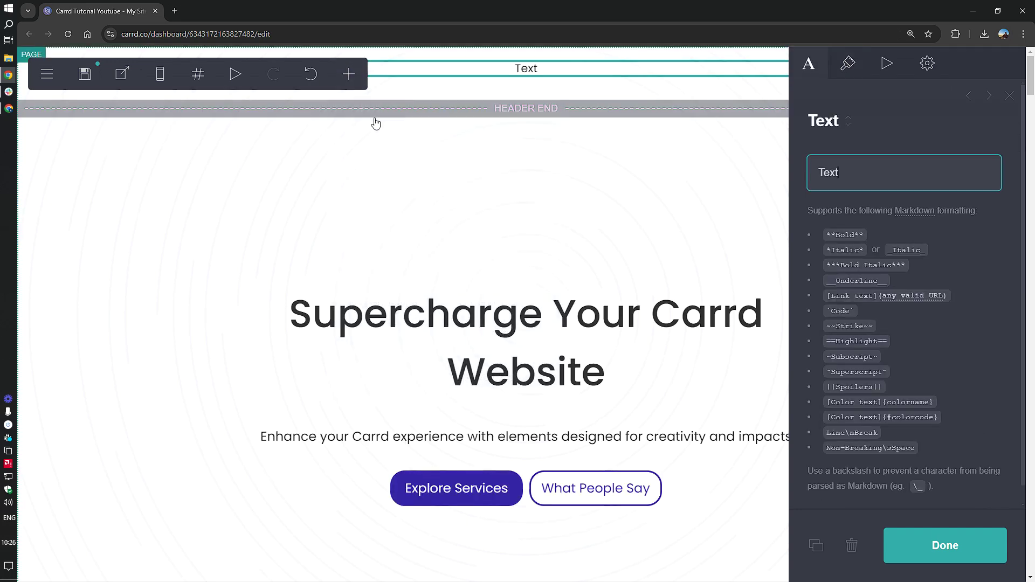
{"action": "double_click", "coordinate": [874, 178]}
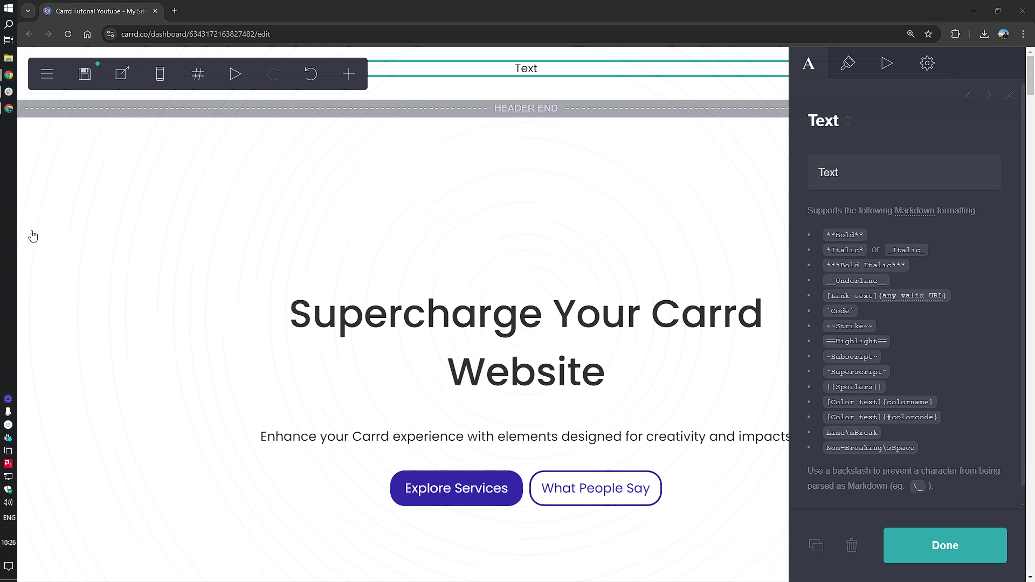
{"action": "left_click", "coordinate": [859, 169]}
{"action": "double_click", "coordinate": [860, 170]}
{"action": "type", "text": "Here "}
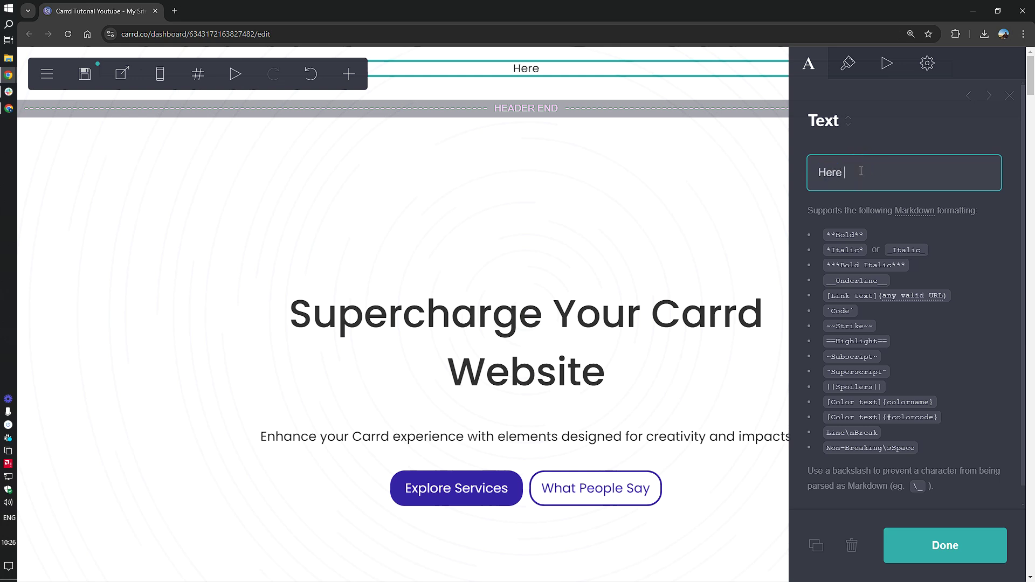
{"action": "type", "text": "is my awe"}
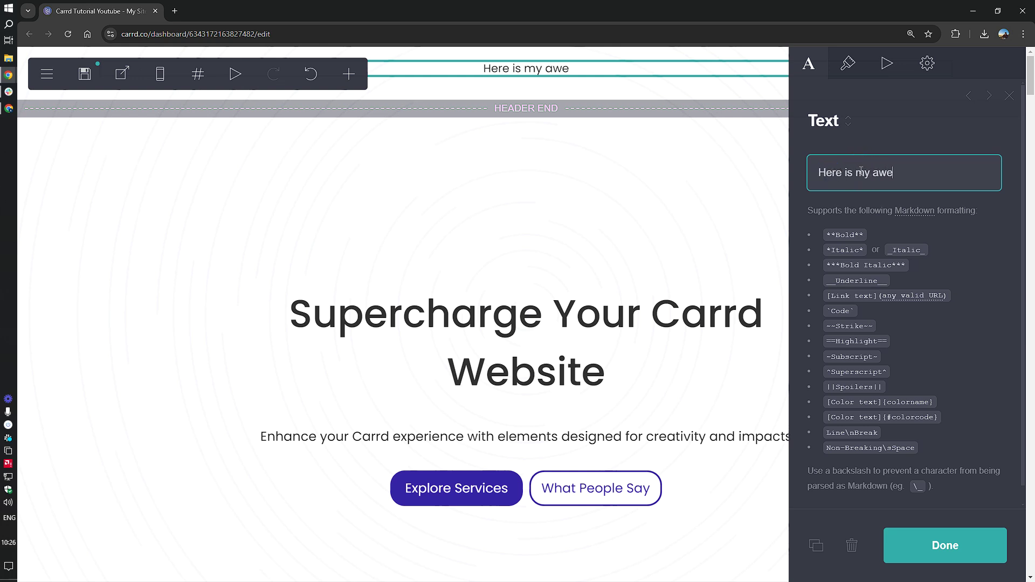
{"action": "type", "text": "some header"}
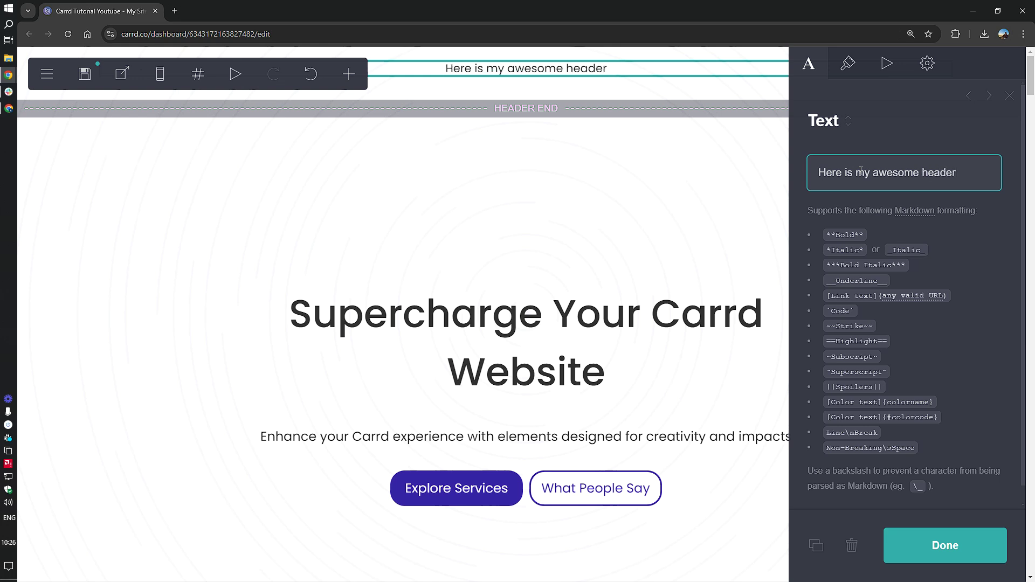
{"action": "left_click", "coordinate": [935, 557]}
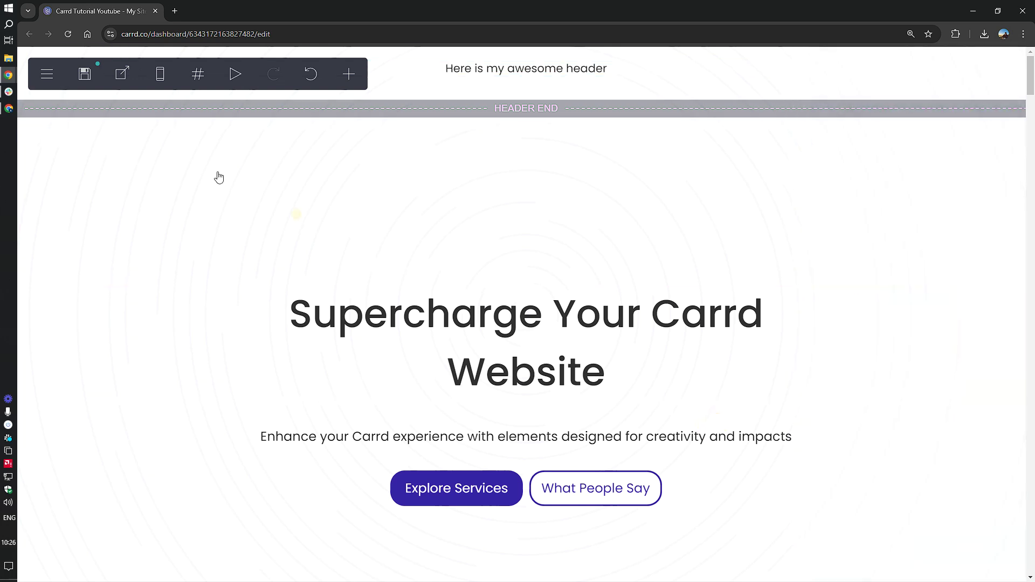
Publish the latest changes and open the live site.
{"action": "left_click", "coordinate": [84, 74]}
{"action": "left_click", "coordinate": [923, 554]}
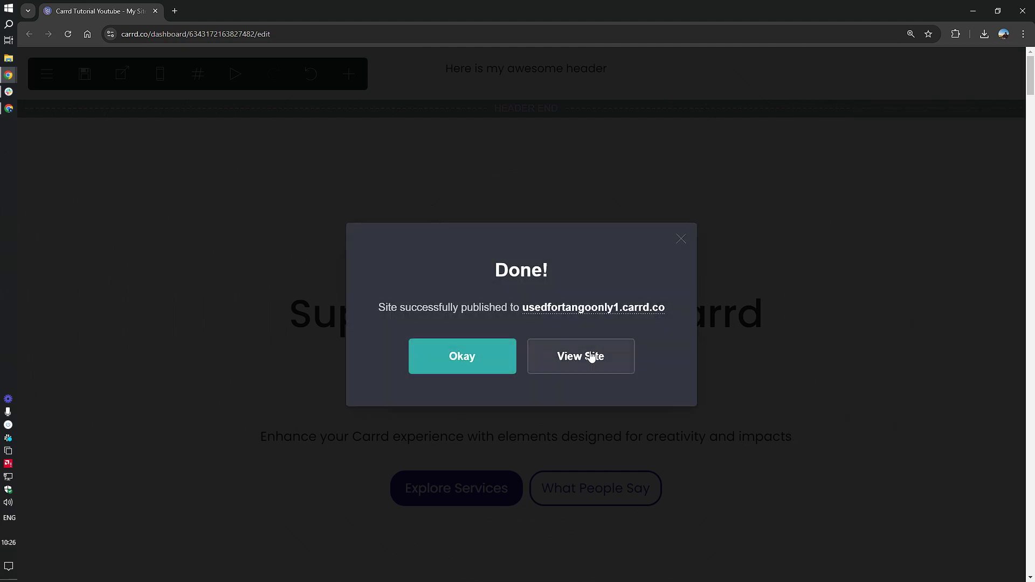
{"action": "left_click", "coordinate": [591, 355]}
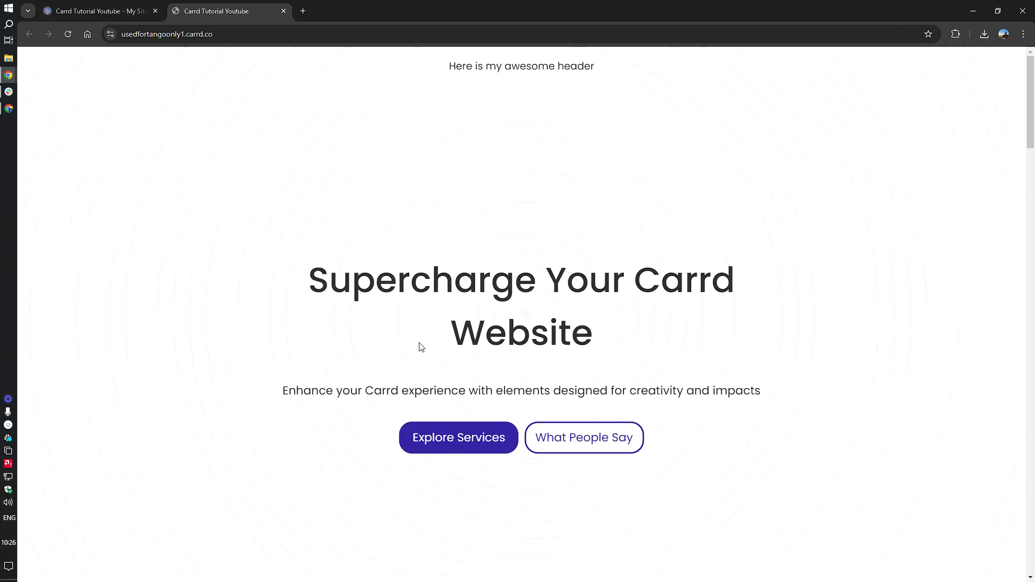
Browse the live home page and Cards section, then return to the editor.
{"action": "scroll", "coordinate": [502, 65], "scroll_direction": "down", "scroll_amount": 1}
{"action": "scroll", "coordinate": [503, 65], "scroll_direction": "up", "scroll_amount": 1}
{"action": "left_click_drag", "start_coordinate": [1033, 111], "coordinate": [1032, 264]}
{"action": "scroll", "coordinate": [850, 312], "scroll_direction": "down", "scroll_amount": 8}
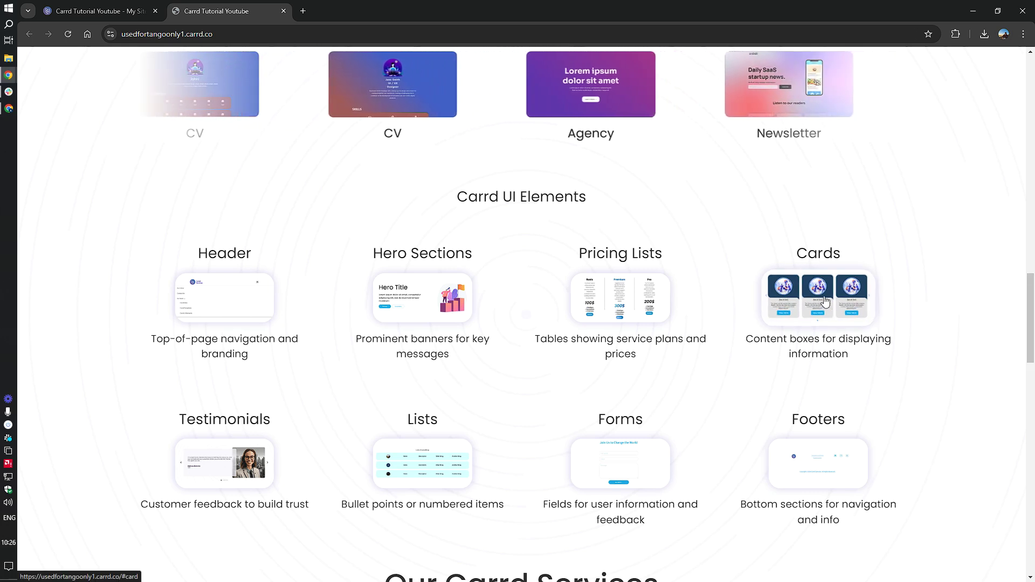
{"action": "left_click", "coordinate": [823, 298]}
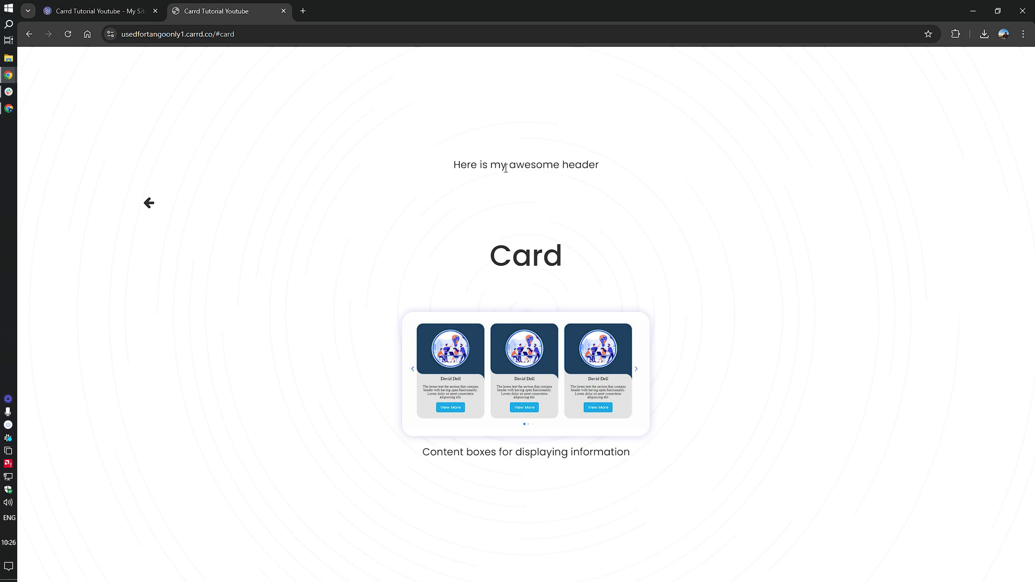
{"action": "left_click", "coordinate": [155, 209]}
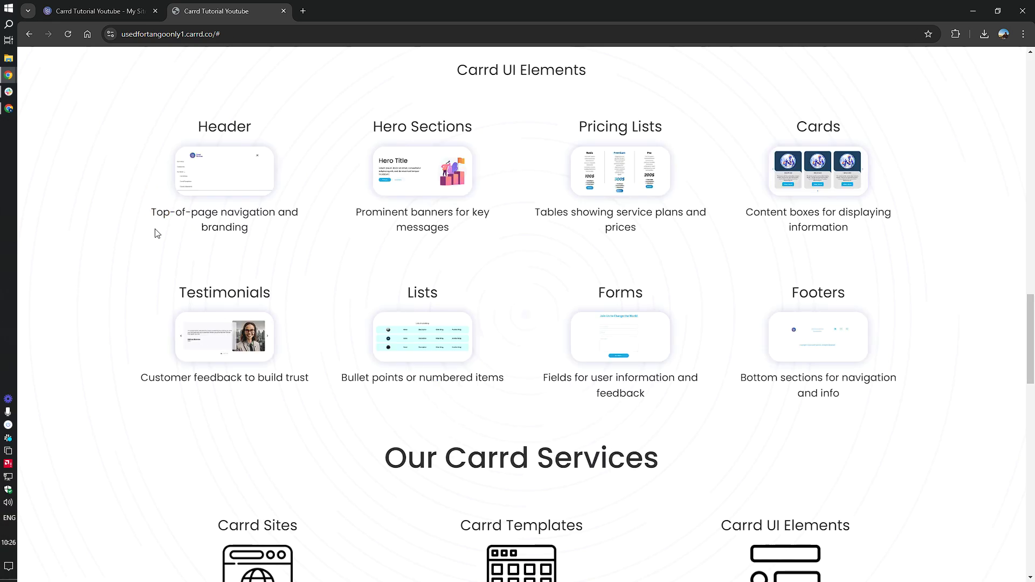
{"action": "scroll", "coordinate": [243, 240], "scroll_direction": "up", "scroll_amount": 20}
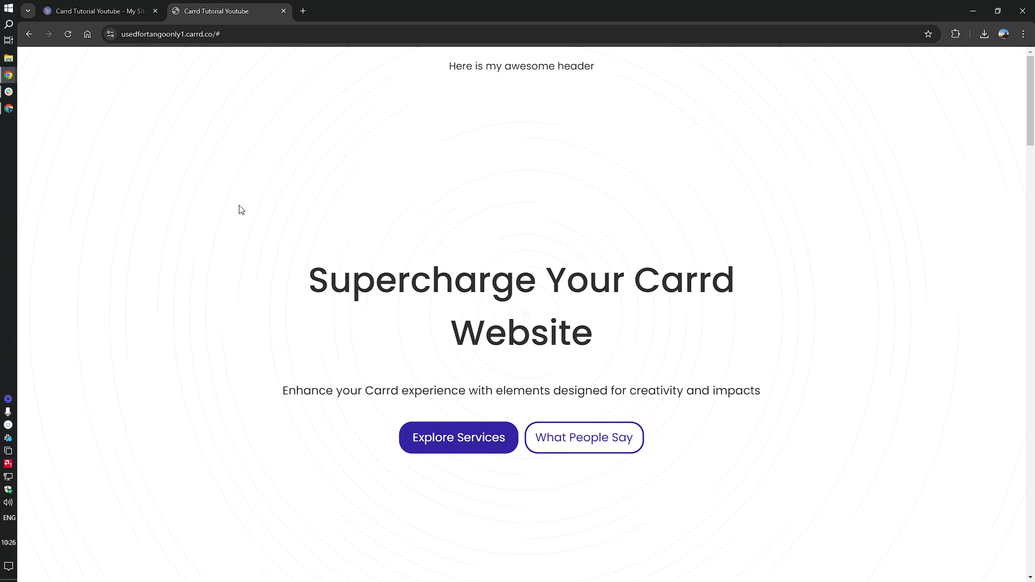
{"action": "left_click", "coordinate": [128, 5]}
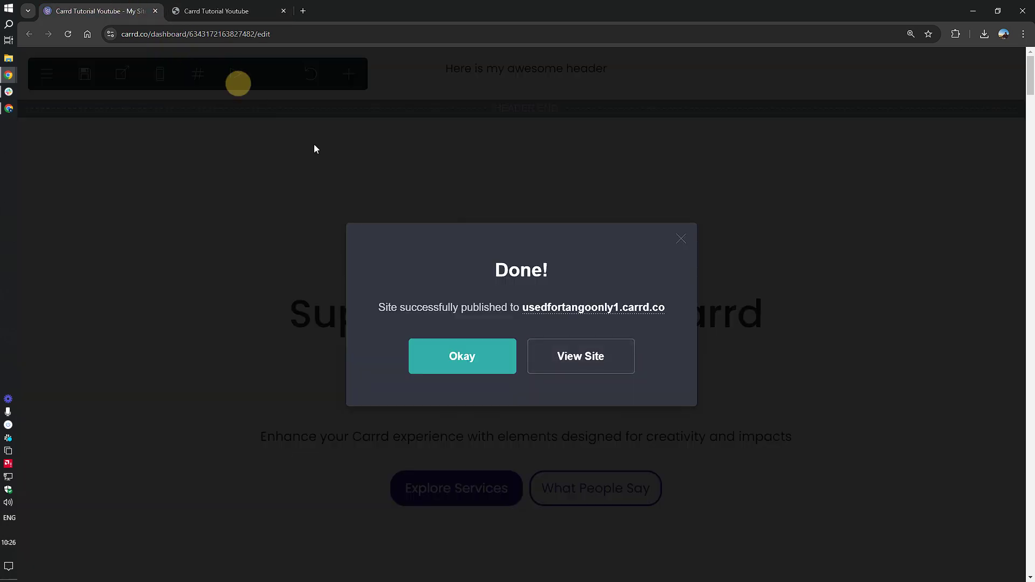
Dismiss the publish confirmation and delete the header text element.
{"action": "left_click", "coordinate": [429, 359]}
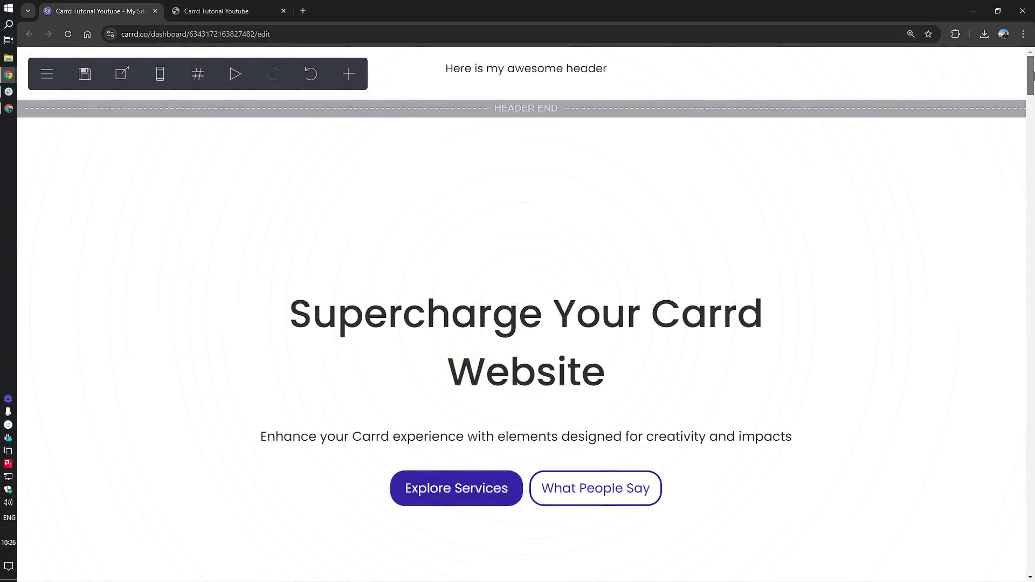
{"action": "left_click", "coordinate": [455, 67]}
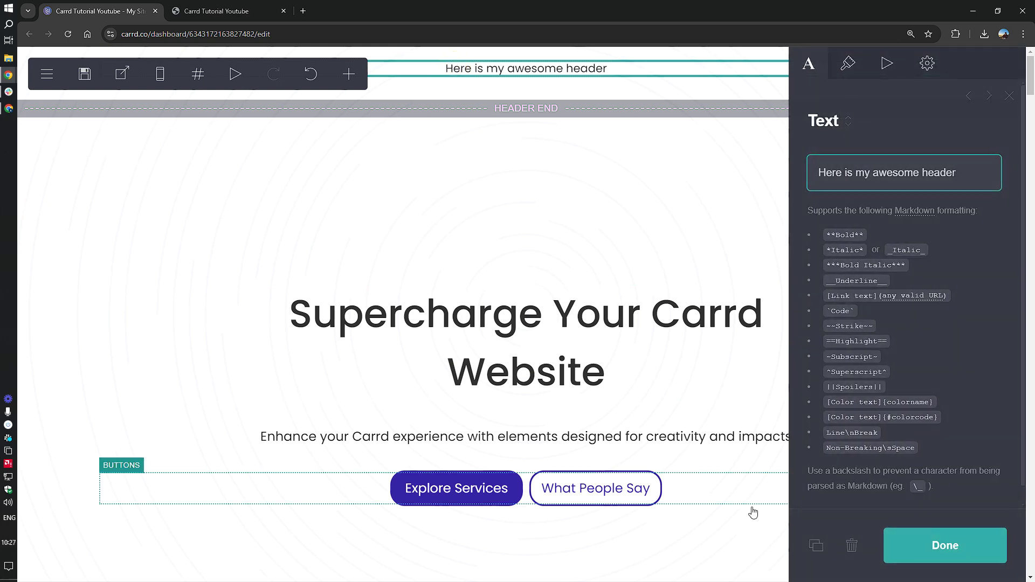
{"action": "left_click", "coordinate": [852, 546]}
Replace the container's Section T style with a new style named Header.
{"action": "left_click", "coordinate": [521, 85]}
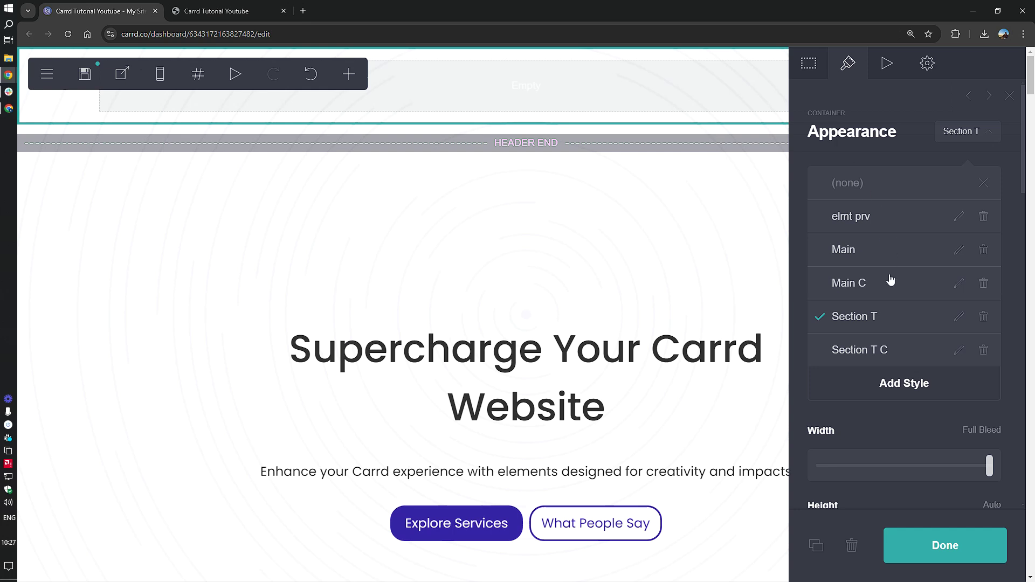
{"action": "left_click", "coordinate": [855, 182]}
{"action": "left_click", "coordinate": [903, 382]}
{"action": "left_click", "coordinate": [958, 317]}
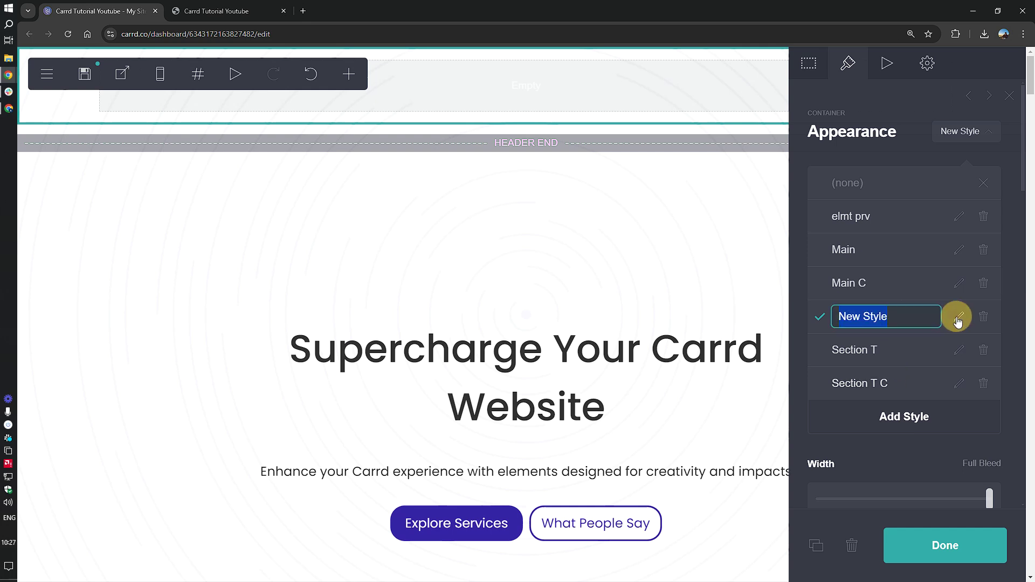
{"action": "type", "text": "Header"}
{"action": "left_click", "coordinate": [994, 134]}
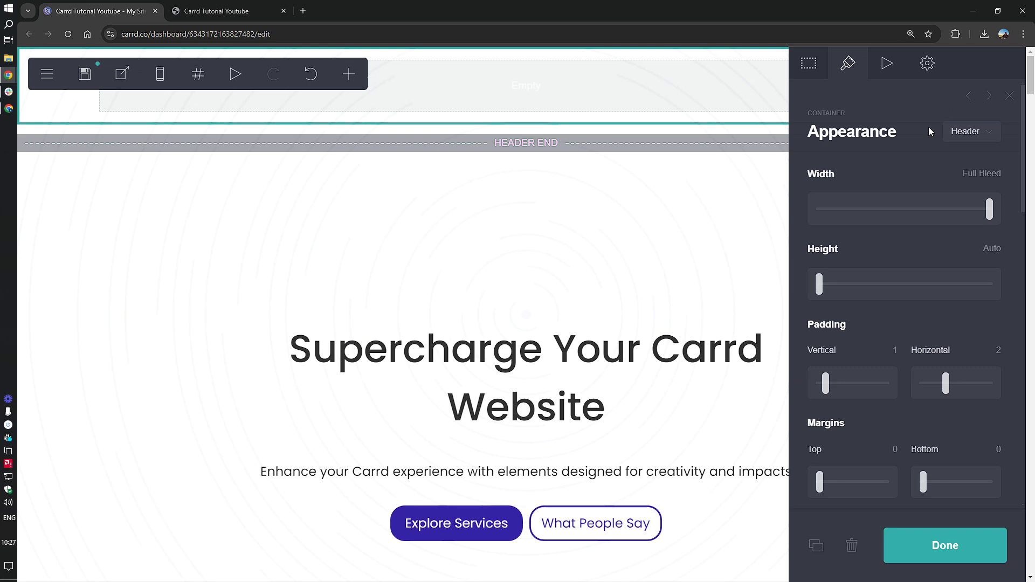
Reselect the header container and bring up its container type options.
{"action": "left_click", "coordinate": [589, 78]}
{"action": "left_click", "coordinate": [652, 96]}
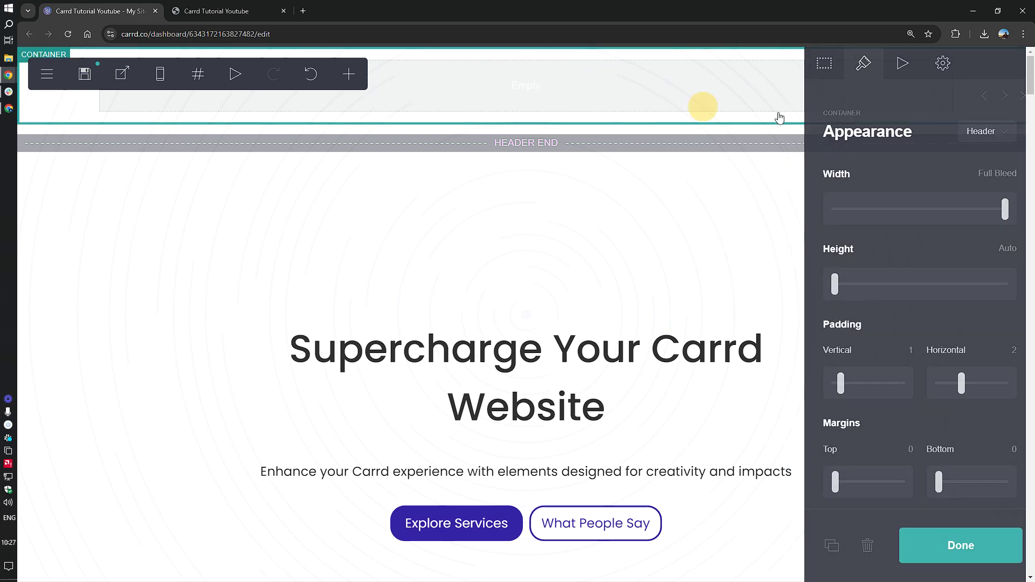
{"action": "left_click", "coordinate": [811, 63]}
{"action": "left_click", "coordinate": [874, 199]}
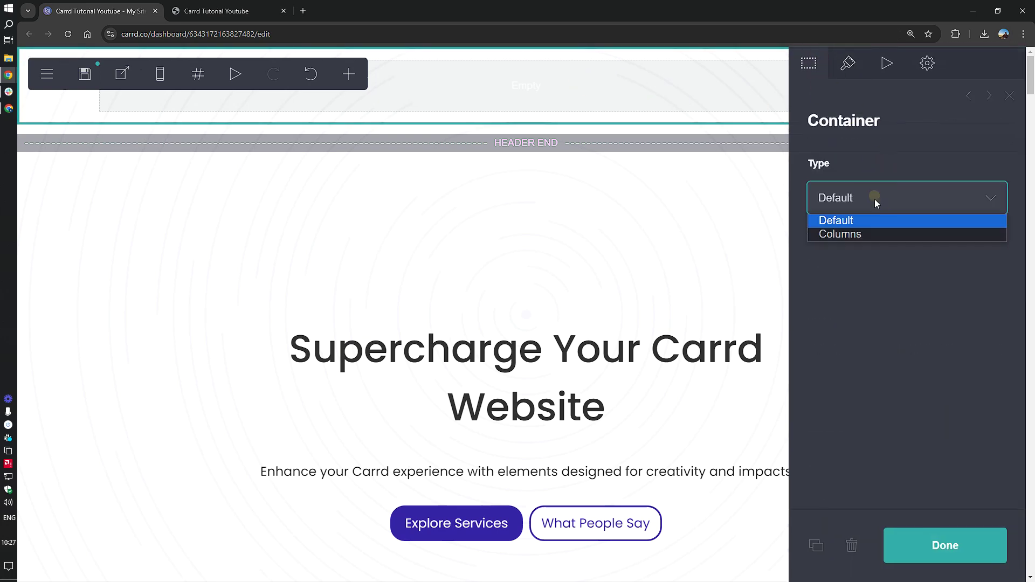
Convert the header container to Columns and add columns until there are four at 25% each.
{"action": "left_click", "coordinate": [855, 232]}
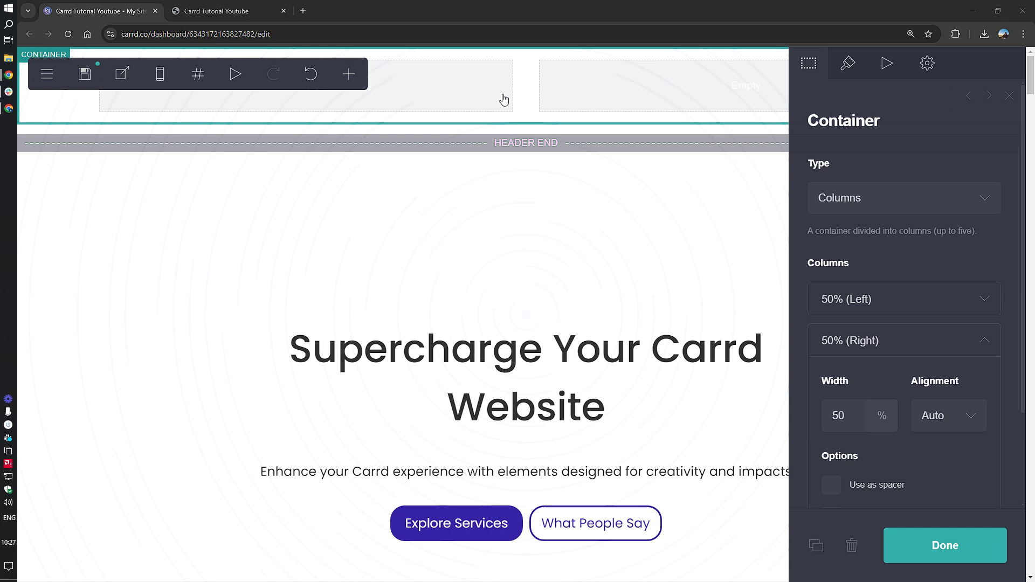
{"action": "left_click", "coordinate": [886, 345]}
{"action": "left_click", "coordinate": [868, 397]}
{"action": "left_click", "coordinate": [868, 389]}
{"action": "left_click", "coordinate": [850, 439]}
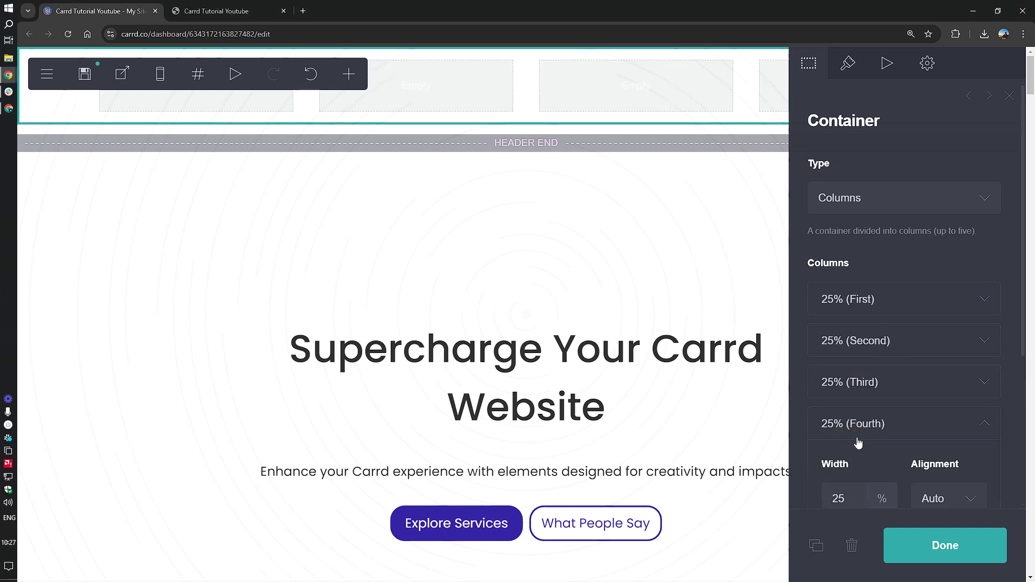
{"action": "left_click", "coordinate": [873, 427]}
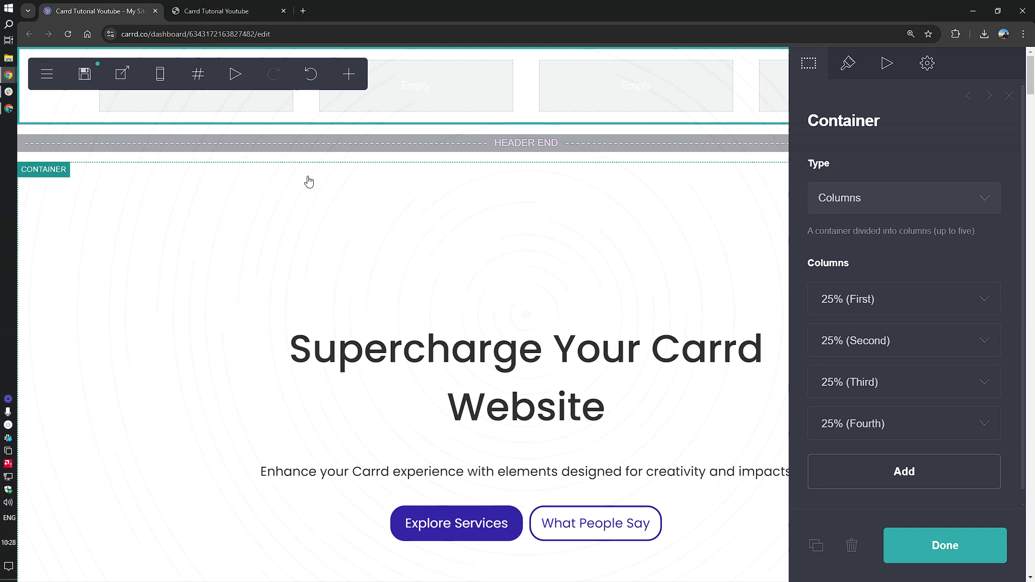
Add an image to the first header column, style it with a new Logo style, and start an upload.
{"action": "left_click", "coordinate": [348, 74]}
{"action": "left_click", "coordinate": [372, 155]}
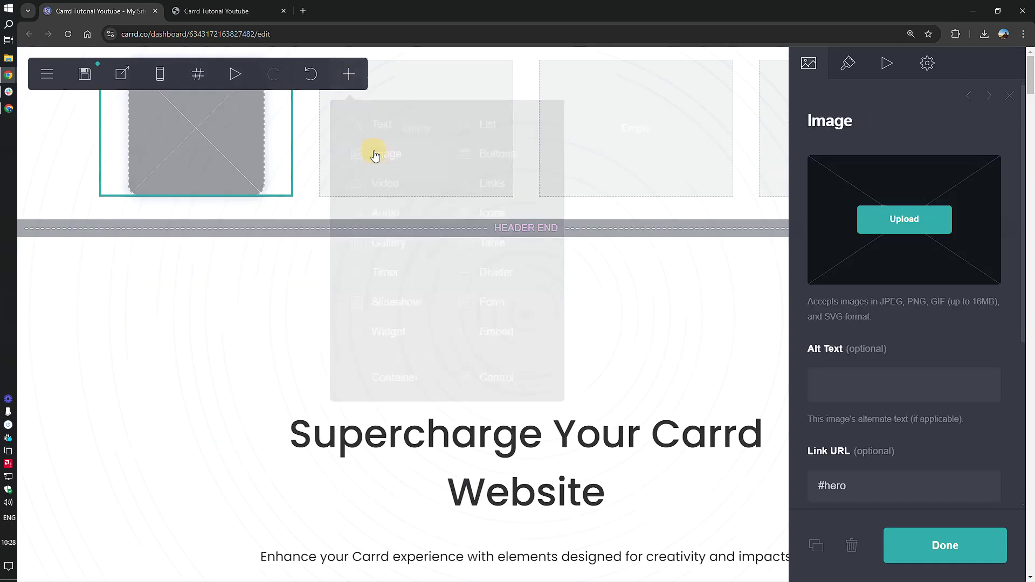
{"action": "left_click", "coordinate": [848, 63]}
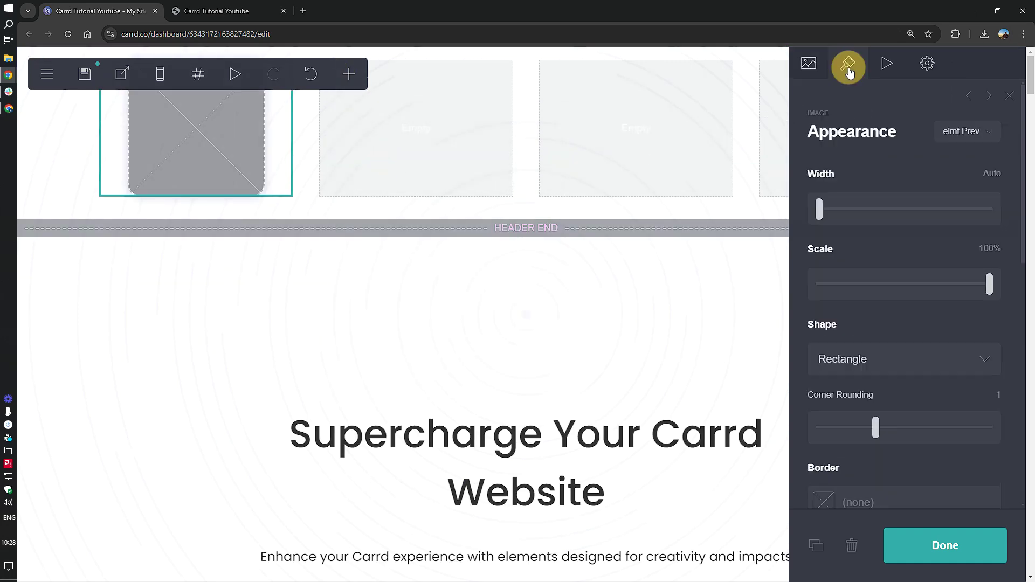
{"action": "left_click", "coordinate": [965, 131]}
{"action": "left_click", "coordinate": [879, 283]}
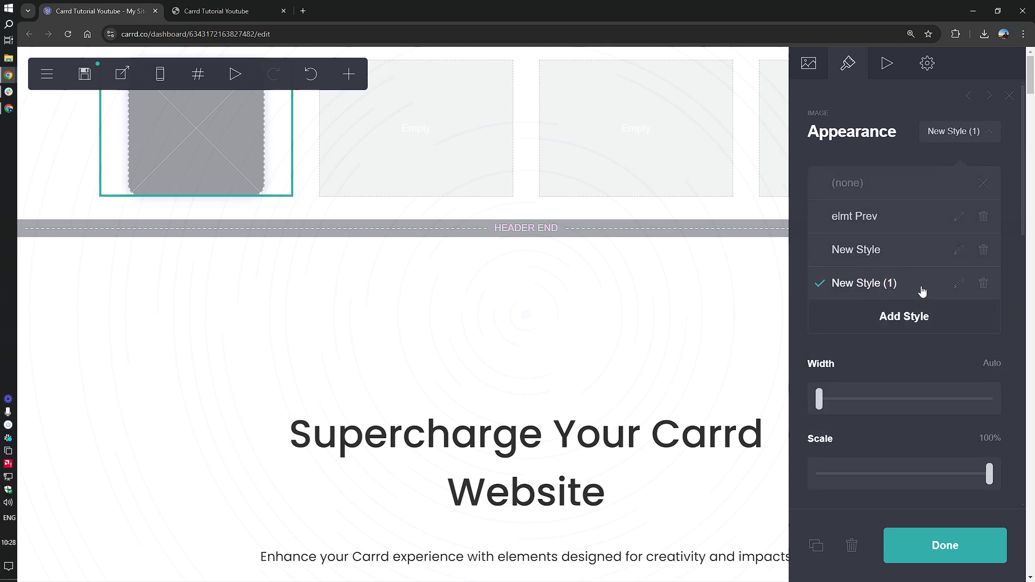
{"action": "left_click", "coordinate": [953, 286]}
{"action": "type", "text": "Logo"}
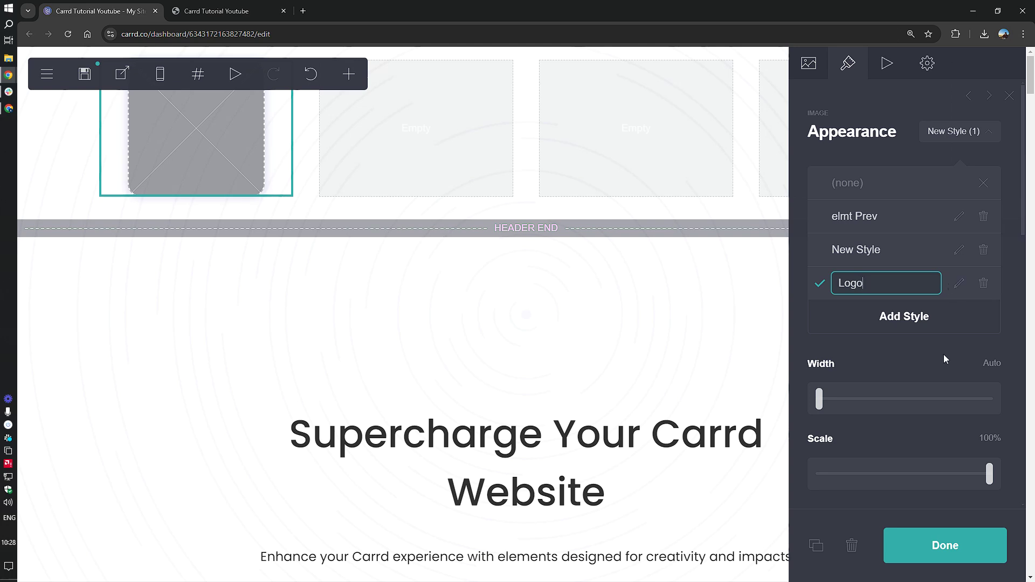
{"action": "key", "text": "Return"}
{"action": "left_click", "coordinate": [971, 133]}
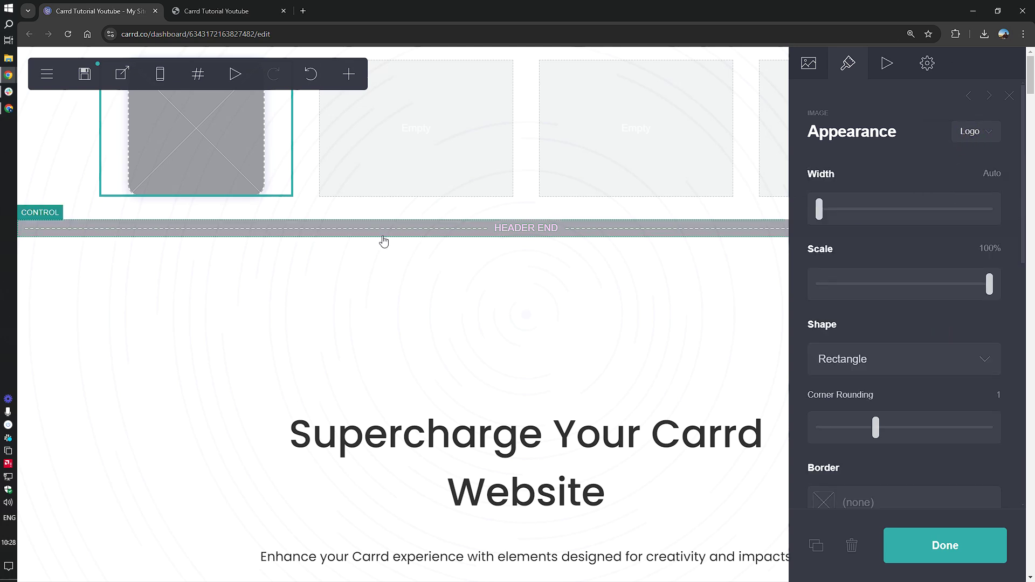
{"action": "left_click", "coordinate": [37, 233]}
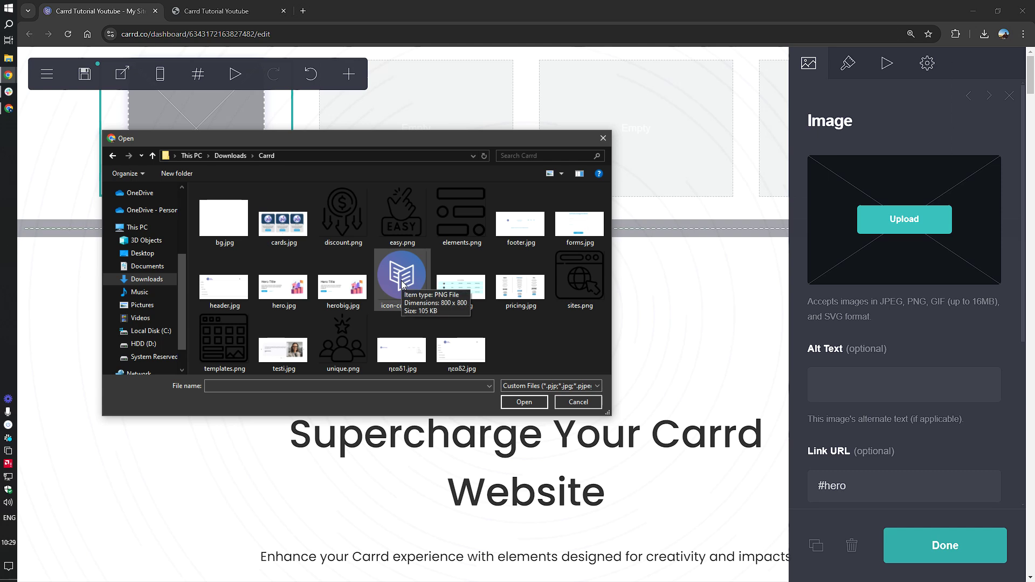
Upload the purple circular icon and accept it with the crop covering the full image.
{"action": "double_click", "coordinate": [407, 279]}
{"action": "left_click_drag", "start_coordinate": [393, 210], "coordinate": [282, 103]}
{"action": "left_click_drag", "start_coordinate": [643, 468], "coordinate": [769, 568]}
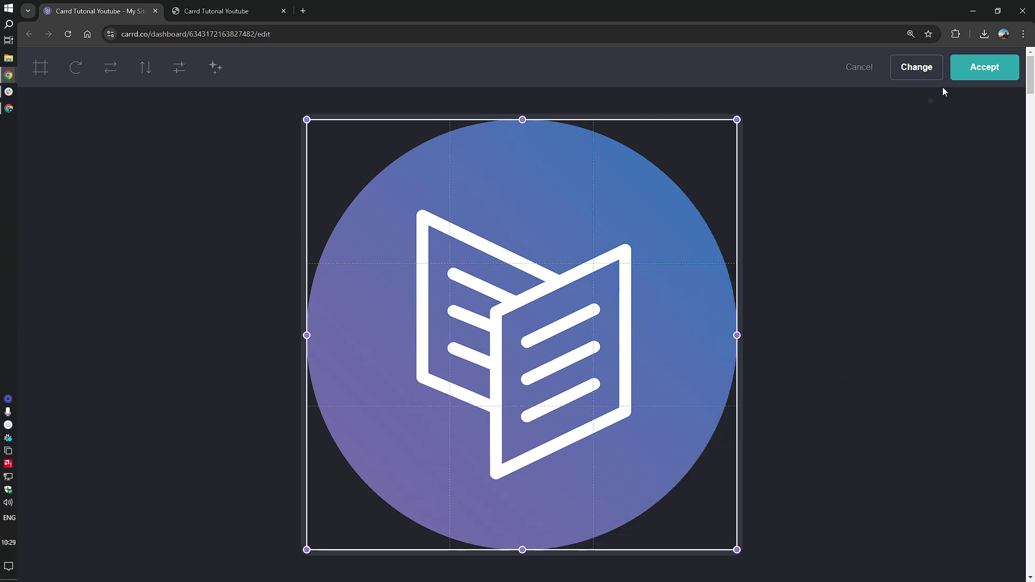
{"action": "left_click", "coordinate": [979, 68]}
Give the logo a fixed width and remove its drop shadow colour.
{"action": "left_click", "coordinate": [832, 73]}
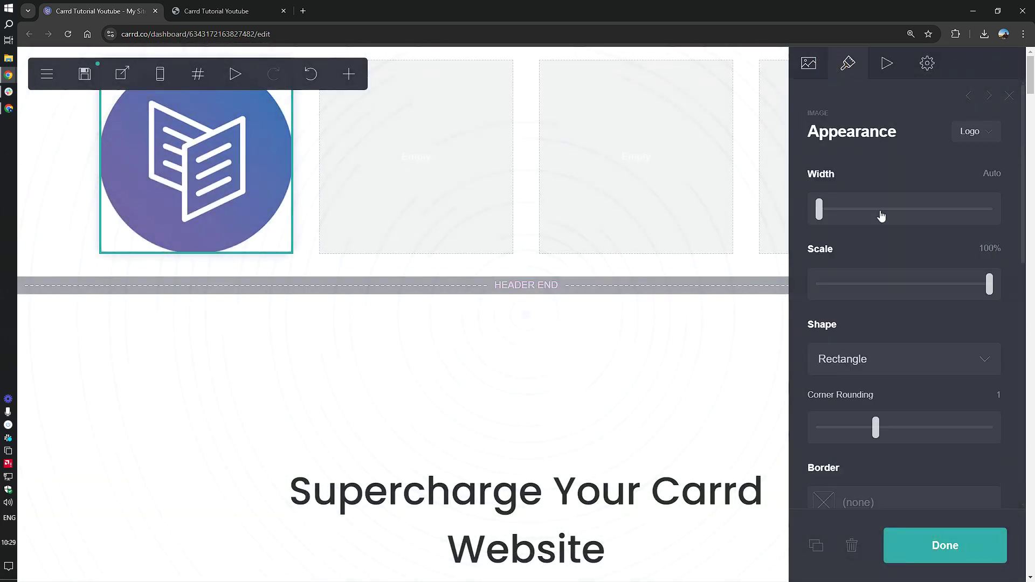
{"action": "mouse_move", "coordinate": [820, 209]}
{"action": "left_mouse_down"}
{"action": "mouse_move", "coordinate": [850, 214]}
{"action": "mouse_move", "coordinate": [825, 216]}
{"action": "left_mouse_up"}
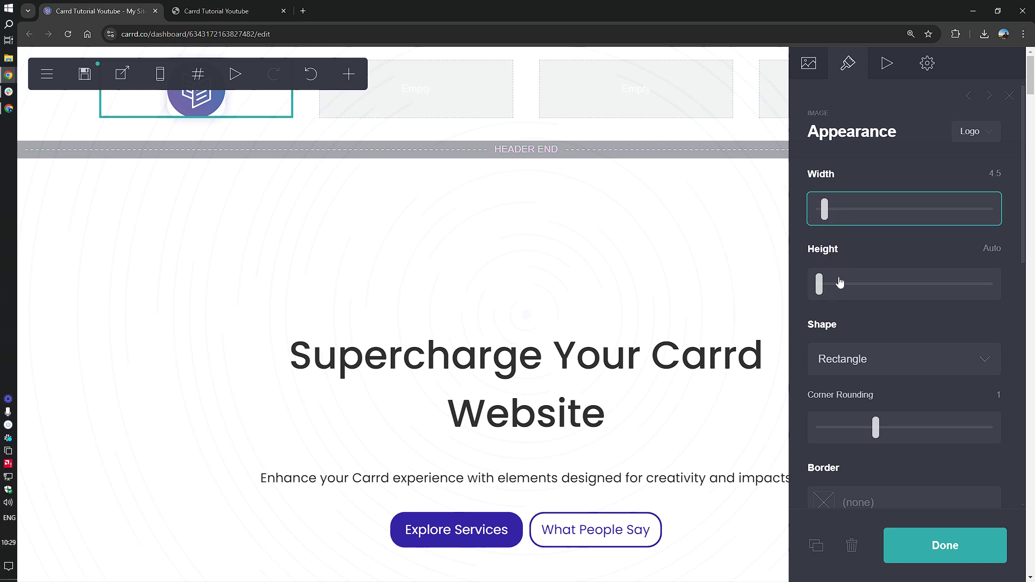
{"action": "scroll", "coordinate": [839, 282], "scroll_direction": "down", "scroll_amount": 6}
{"action": "left_click", "coordinate": [873, 253]}
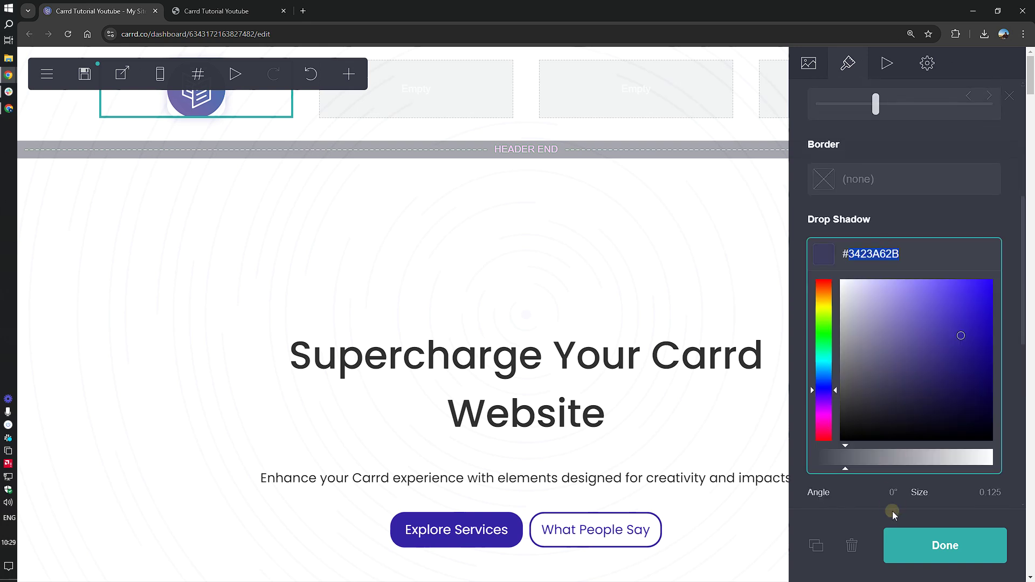
{"action": "left_click_drag", "start_coordinate": [863, 463], "coordinate": [781, 457]}
{"action": "triple_click", "coordinate": [902, 249]}
{"action": "key", "text": "BackSpace"}
{"action": "left_click", "coordinate": [913, 222]}
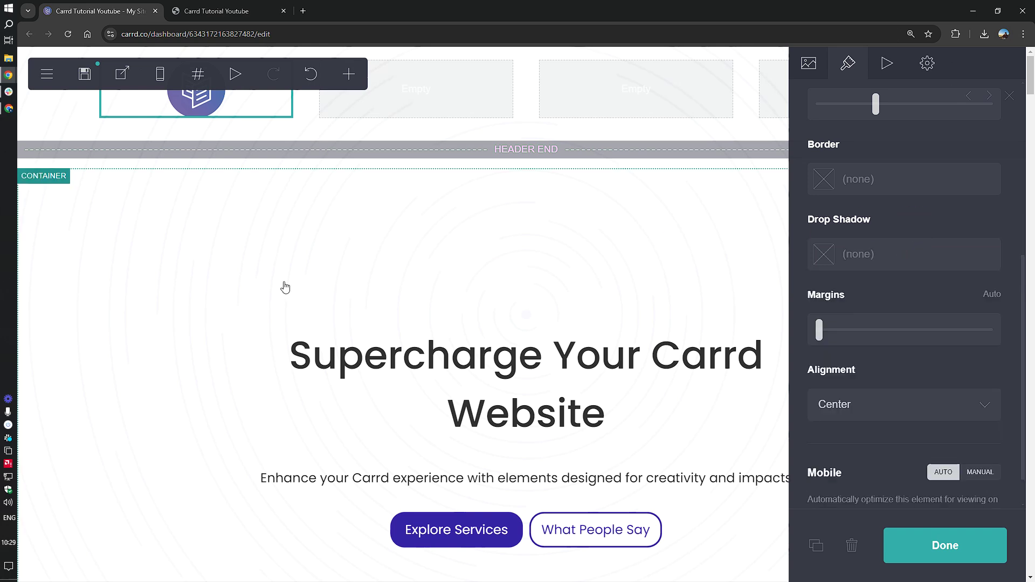
{"action": "left_click", "coordinate": [962, 555]}
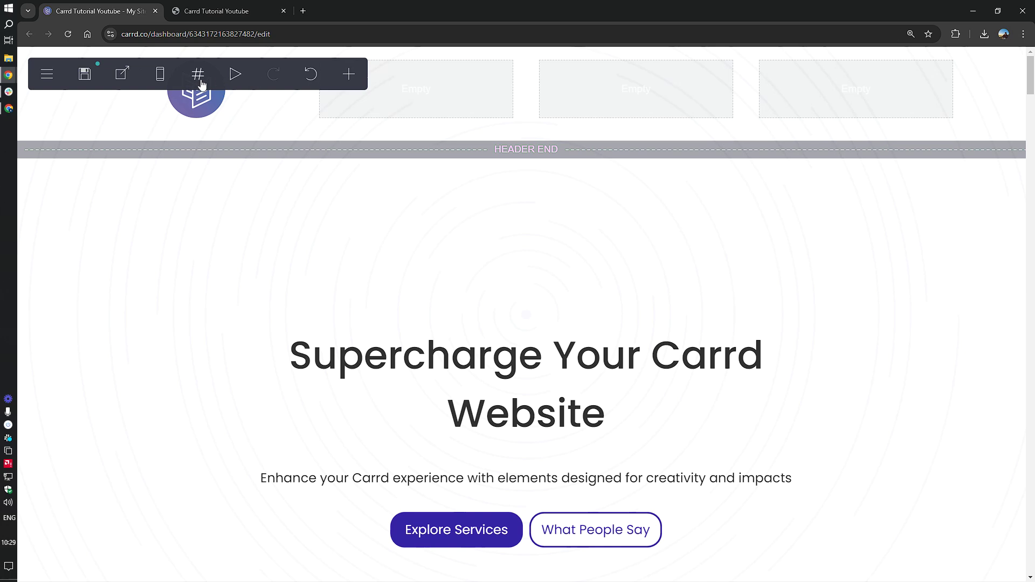
Reselect the logo and reposition its settings panel.
{"action": "left_click", "coordinate": [348, 74]}
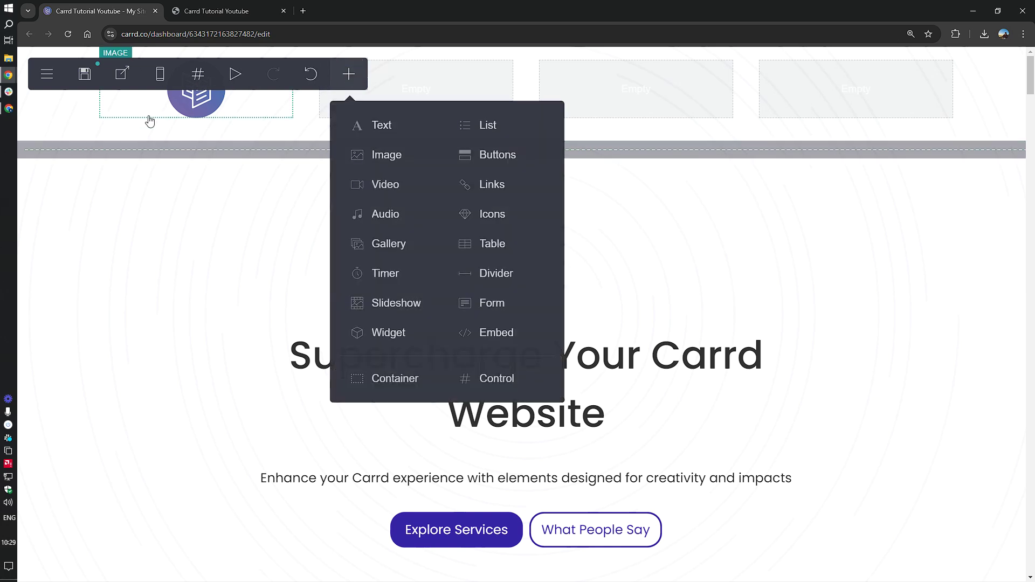
{"action": "left_click", "coordinate": [178, 111]}
{"action": "left_click", "coordinate": [970, 97]}
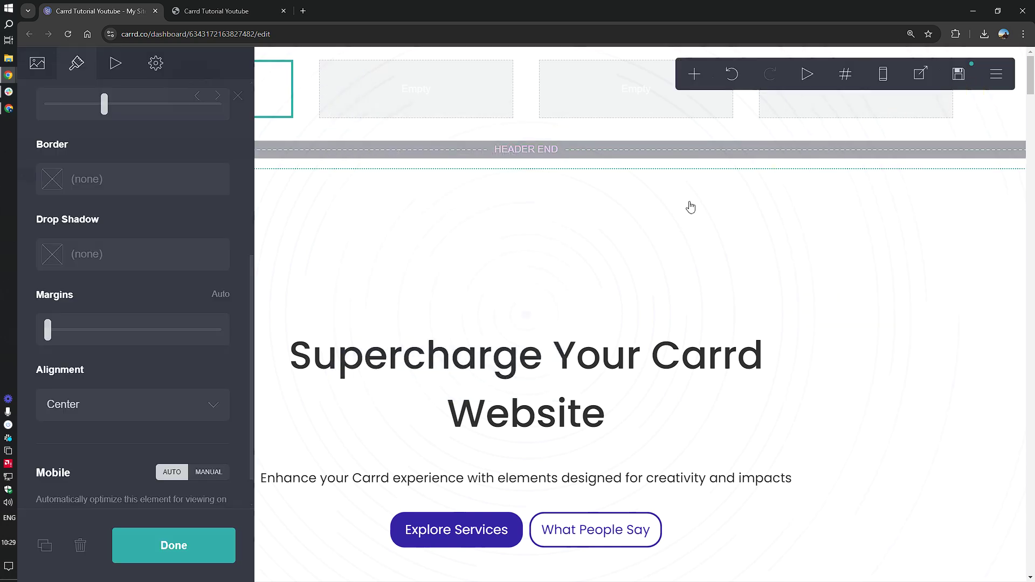
{"action": "left_click", "coordinate": [174, 545]}
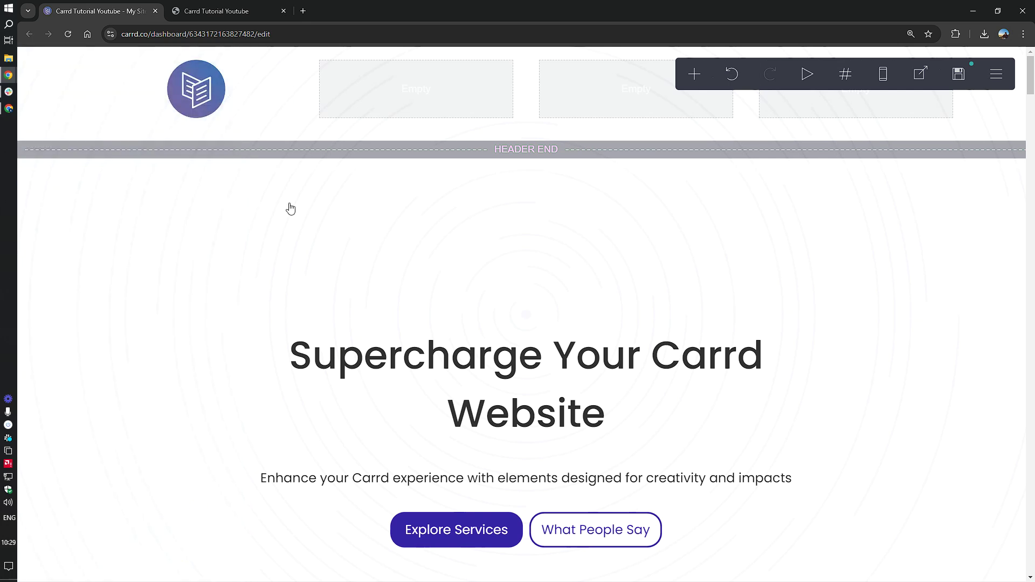
{"action": "left_click", "coordinate": [203, 95]}
{"action": "left_click", "coordinate": [217, 97]}
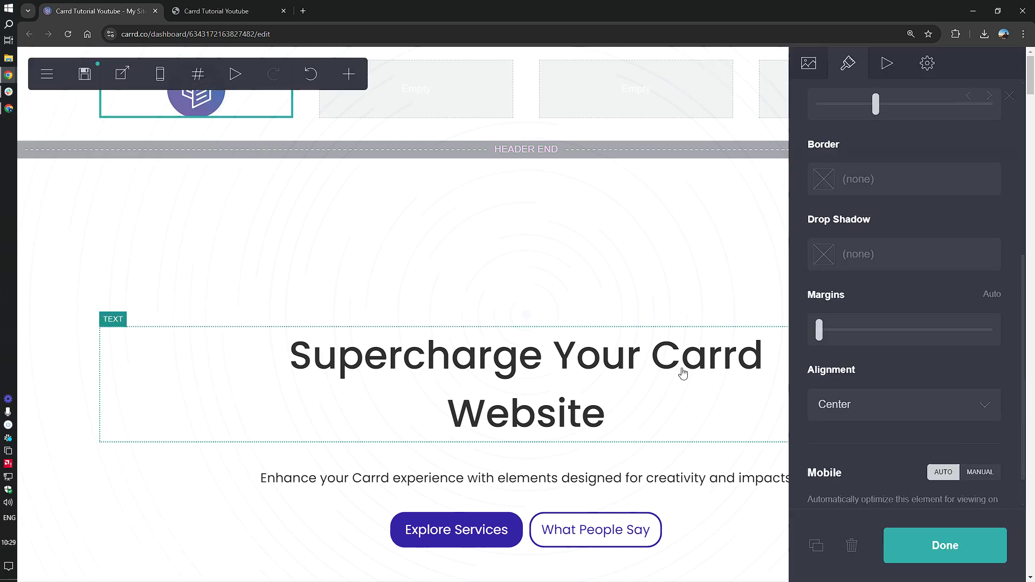
{"action": "scroll", "coordinate": [902, 286], "scroll_direction": "up", "scroll_amount": 6}
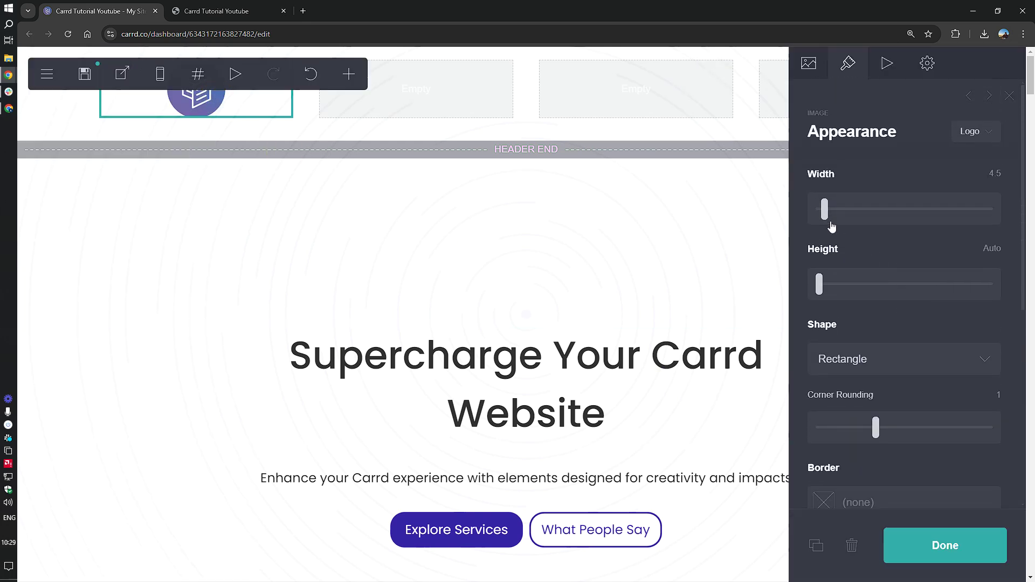
Set the logo's height to 3 and width to 3.
{"action": "left_click_drag", "start_coordinate": [824, 289], "coordinate": [826, 289]}
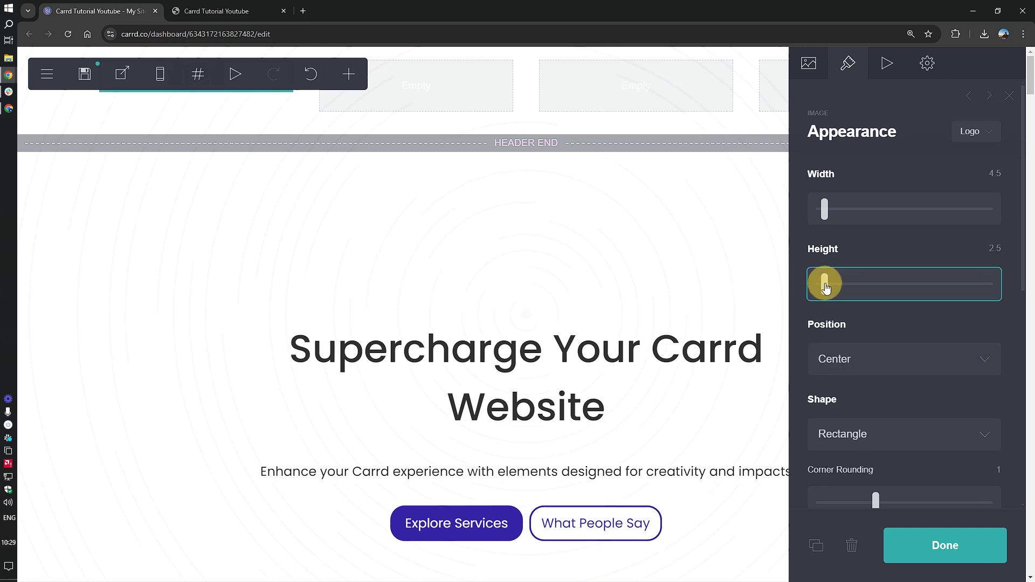
{"action": "left_click", "coordinate": [994, 248]}
{"action": "type", "text": "3"}
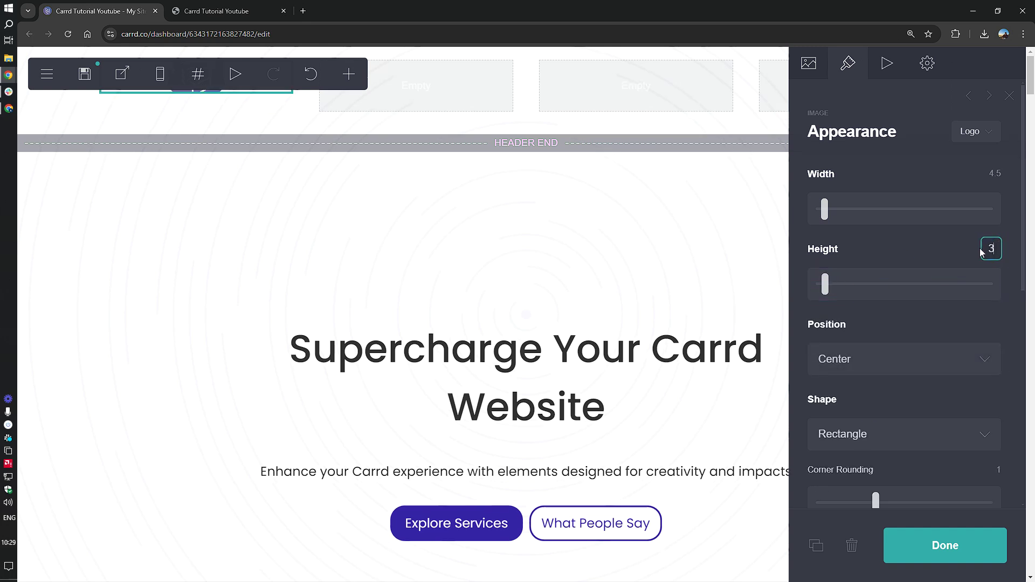
{"action": "key", "text": "Return"}
{"action": "left_click", "coordinate": [995, 173]}
{"action": "type", "text": "3"}
{"action": "key", "text": "Return"}
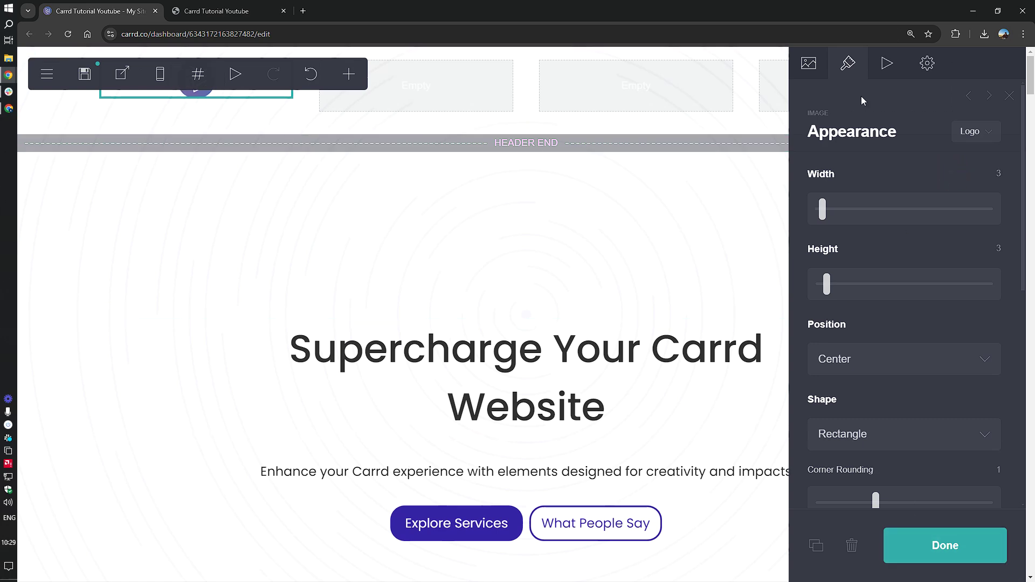
{"action": "left_click", "coordinate": [970, 97]}
{"action": "left_click", "coordinate": [174, 544]}
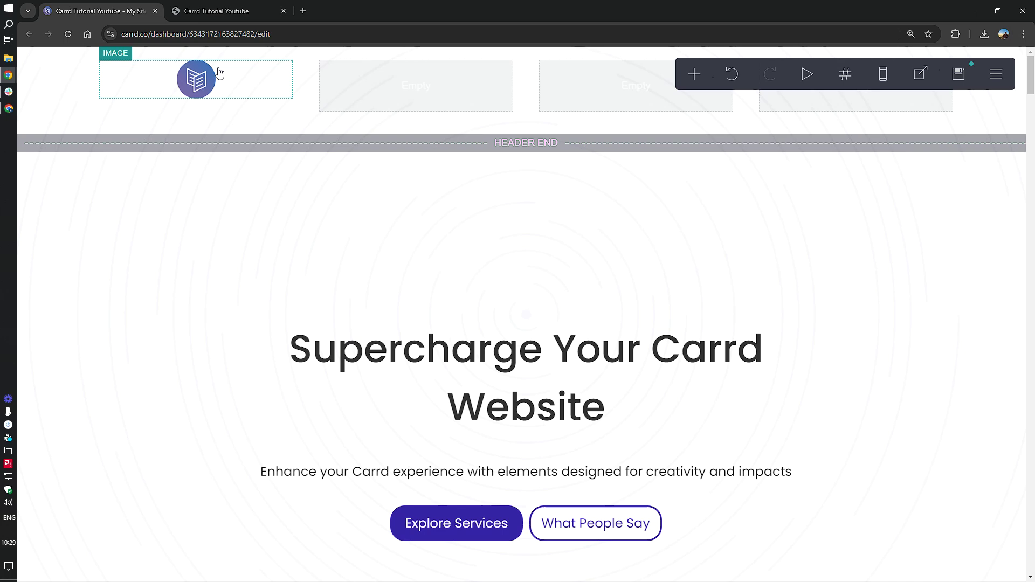
Add a Buttons element and drag it into the header's third column.
{"action": "left_click", "coordinate": [391, 97]}
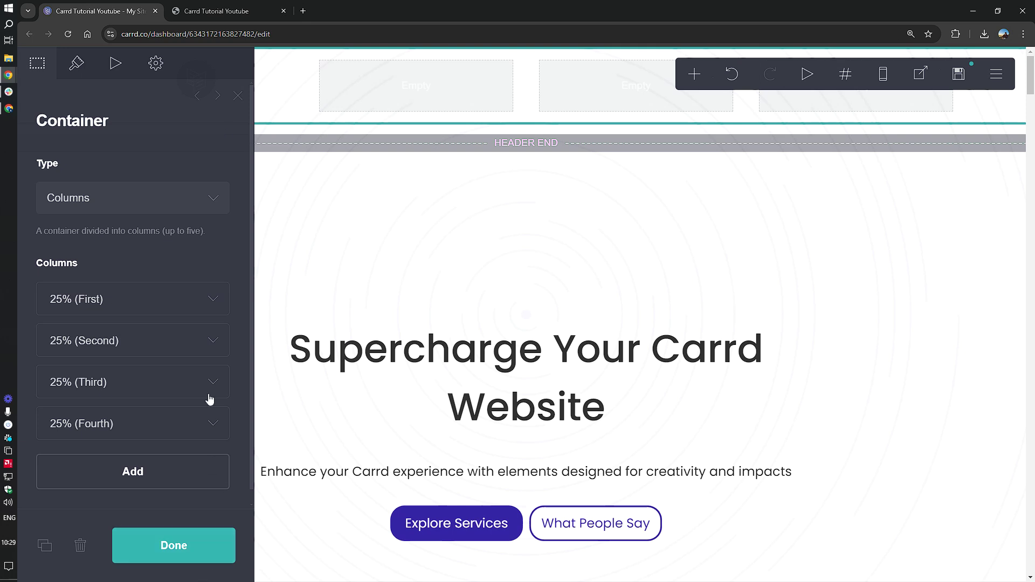
{"action": "left_click_drag", "start_coordinate": [214, 95], "coordinate": [300, 167]}
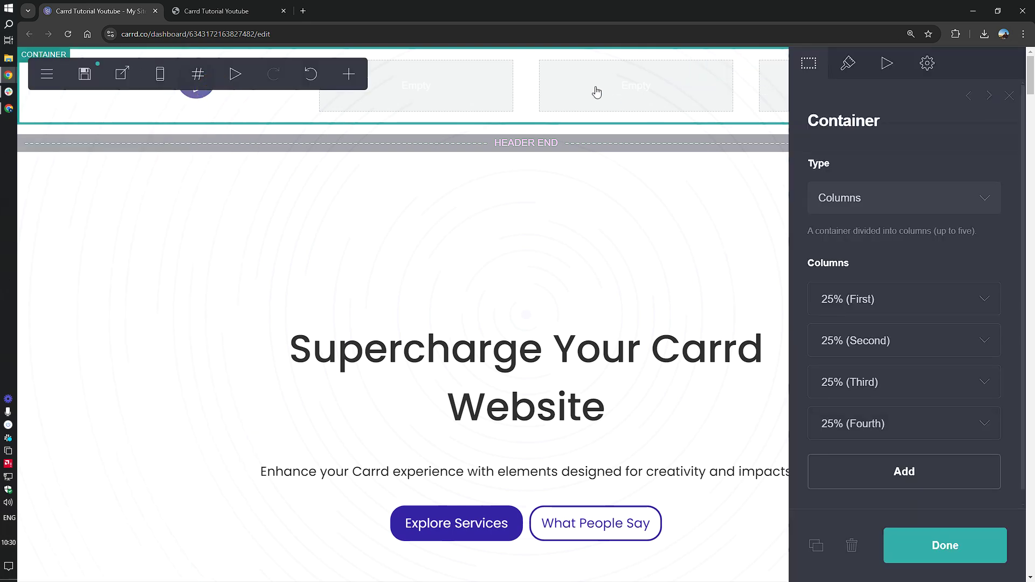
{"action": "left_click", "coordinate": [348, 74]}
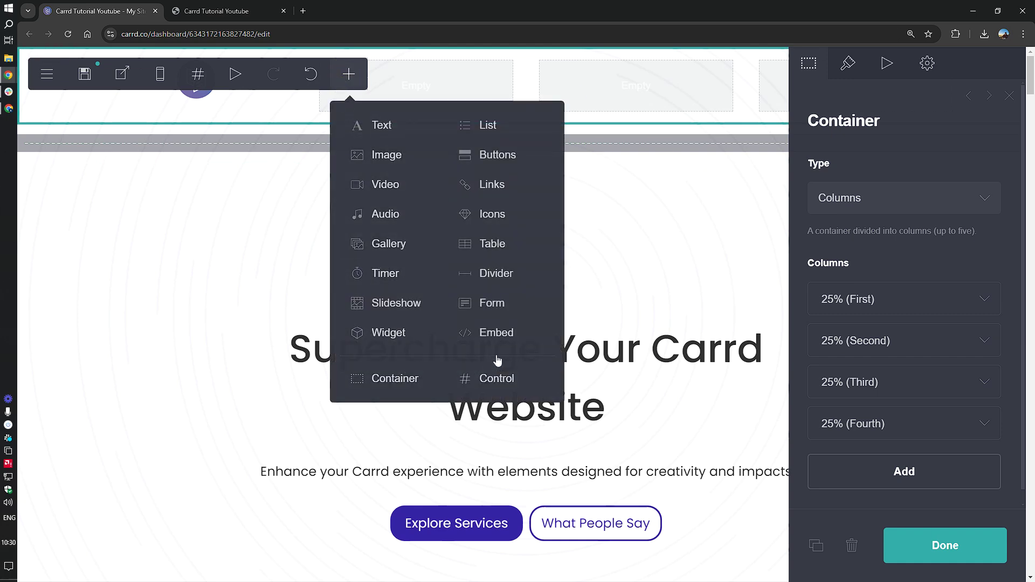
{"action": "left_click", "coordinate": [495, 152]}
{"action": "left_click_drag", "start_coordinate": [214, 132], "coordinate": [599, 108]}
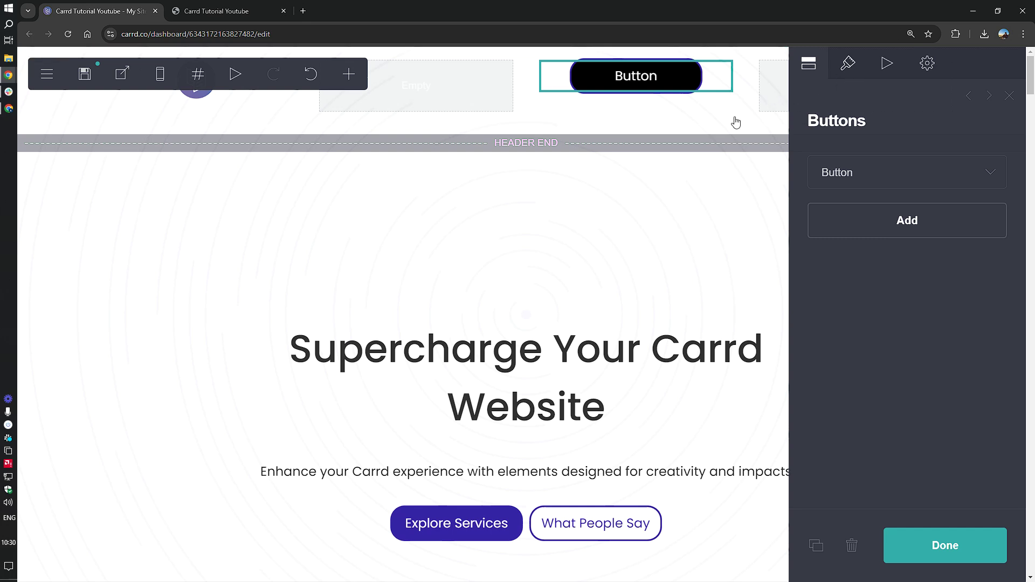
Delete the fourth and right header columns, leaving two 50% columns.
{"action": "left_click", "coordinate": [438, 117]}
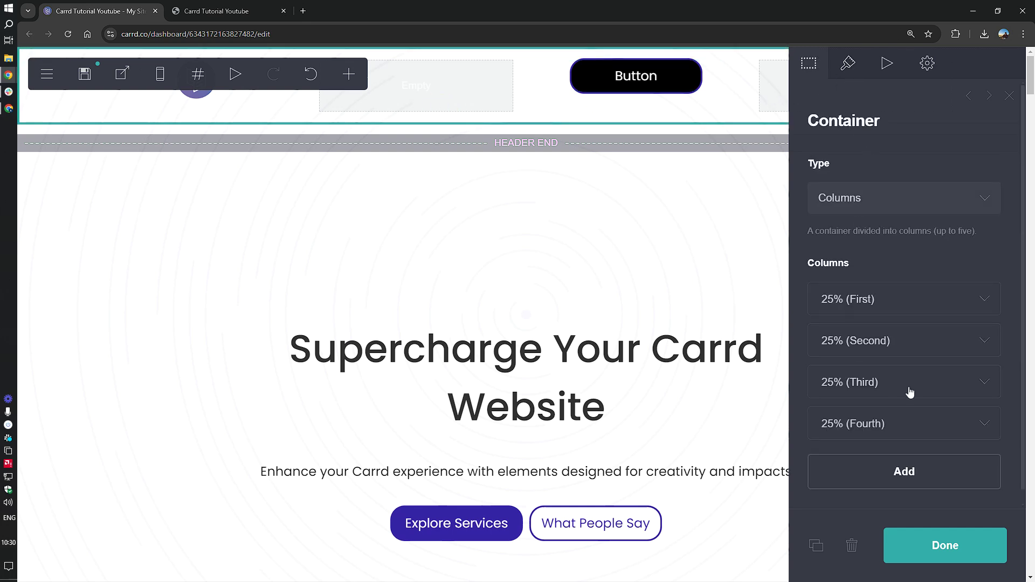
{"action": "left_click", "coordinate": [919, 426]}
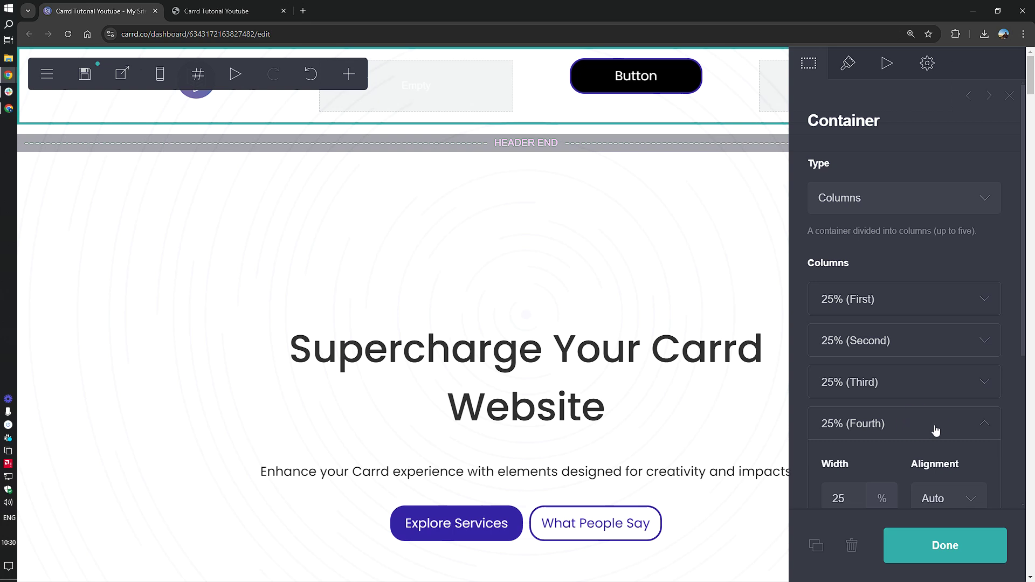
{"action": "scroll", "coordinate": [940, 421], "scroll_direction": "down", "scroll_amount": 4}
{"action": "left_click", "coordinate": [968, 429]}
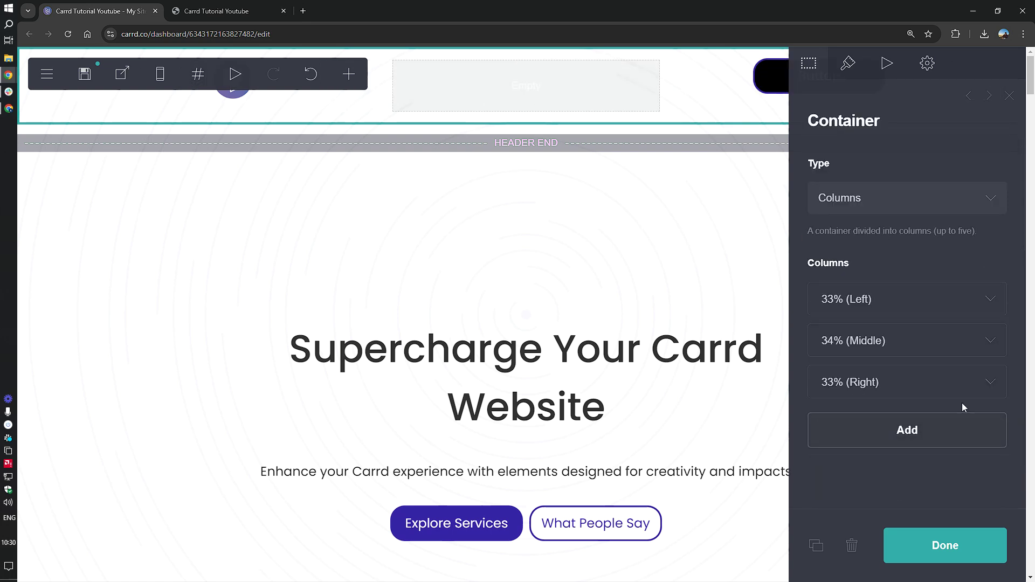
{"action": "left_click", "coordinate": [980, 384]}
{"action": "scroll", "coordinate": [965, 408], "scroll_direction": "down", "scroll_amount": 3}
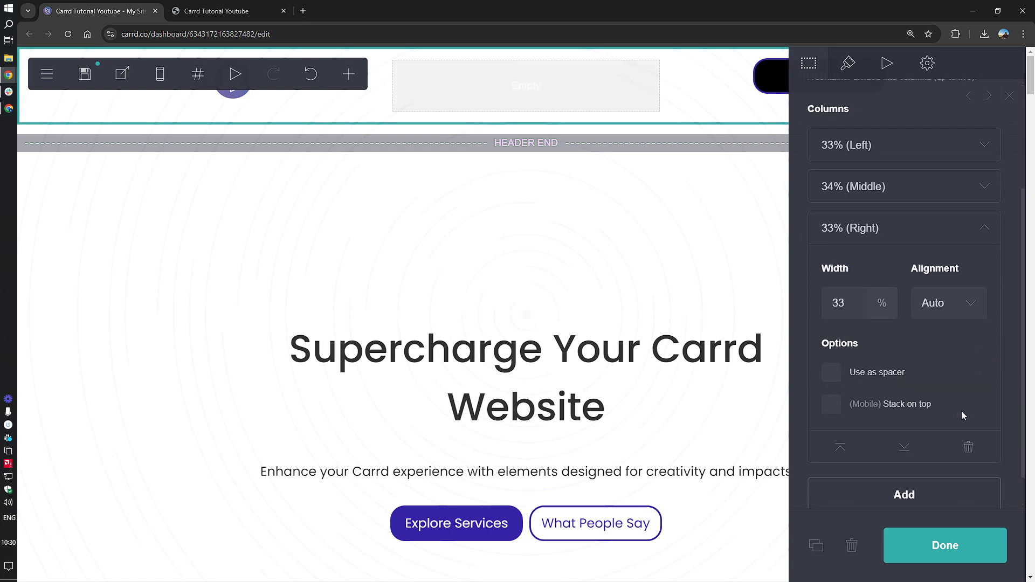
{"action": "left_click", "coordinate": [968, 441]}
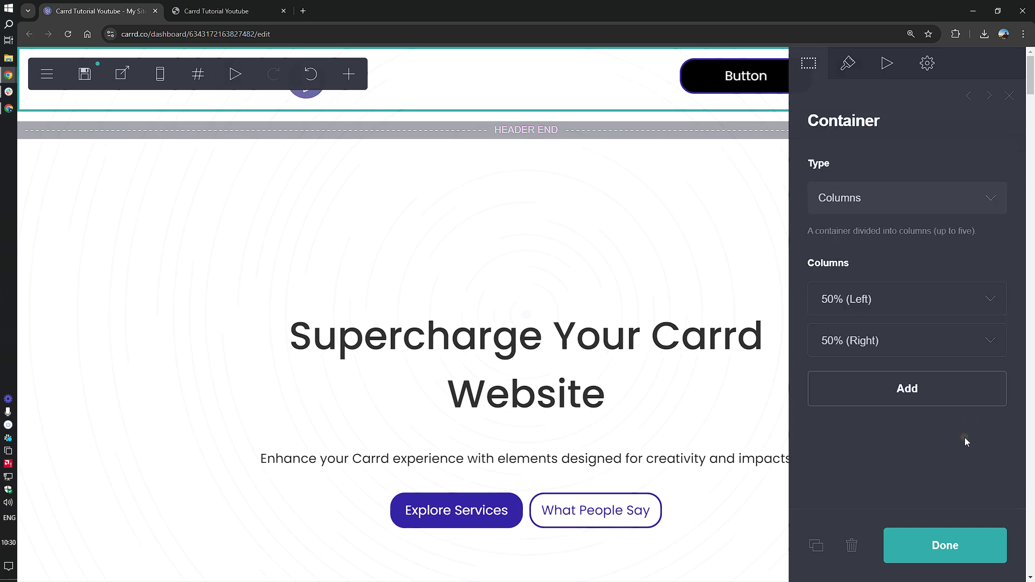
Add a second and third button to the header Buttons element.
{"action": "left_click", "coordinate": [700, 76]}
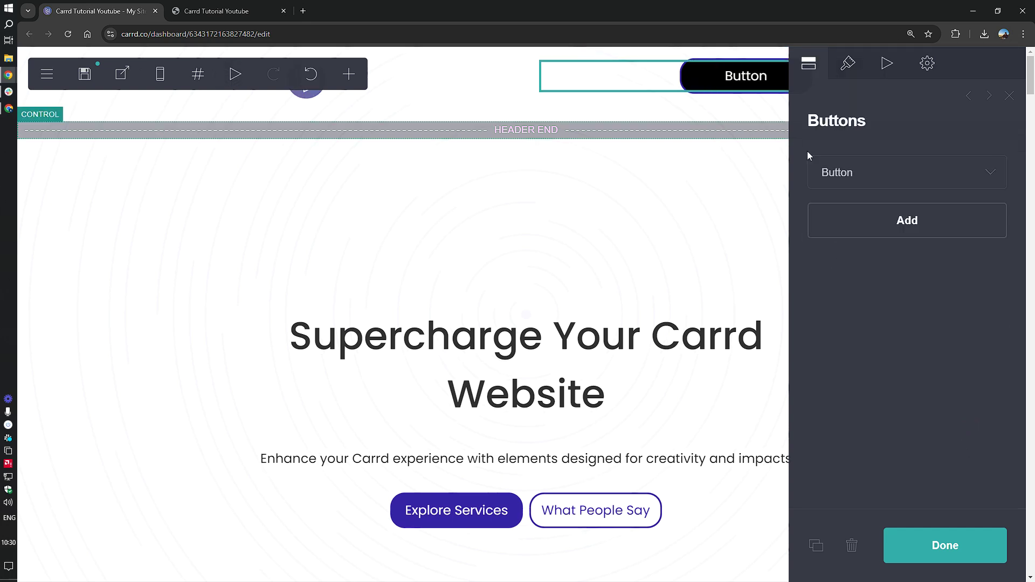
{"action": "left_click", "coordinate": [890, 215]}
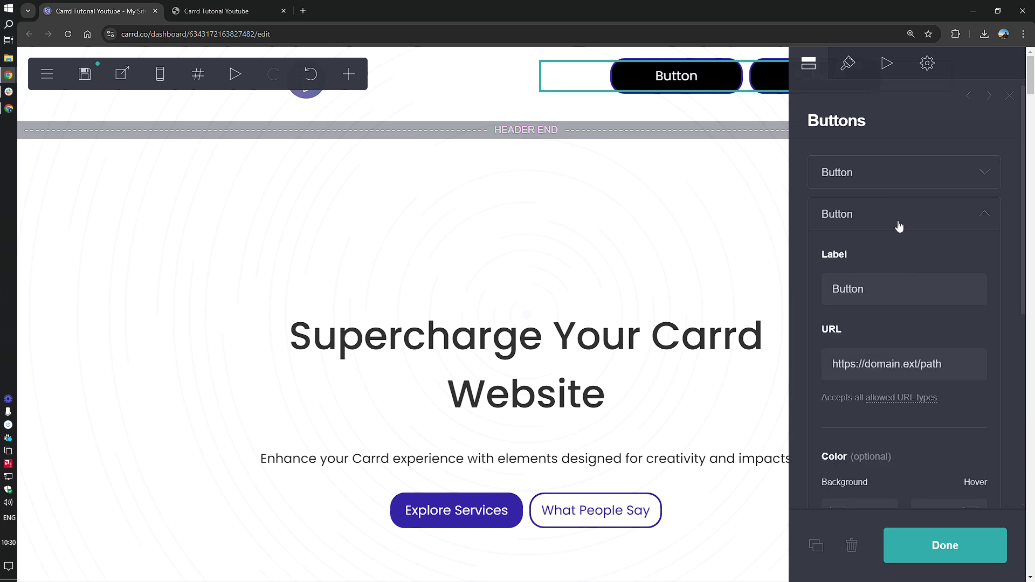
{"action": "left_click", "coordinate": [898, 219]}
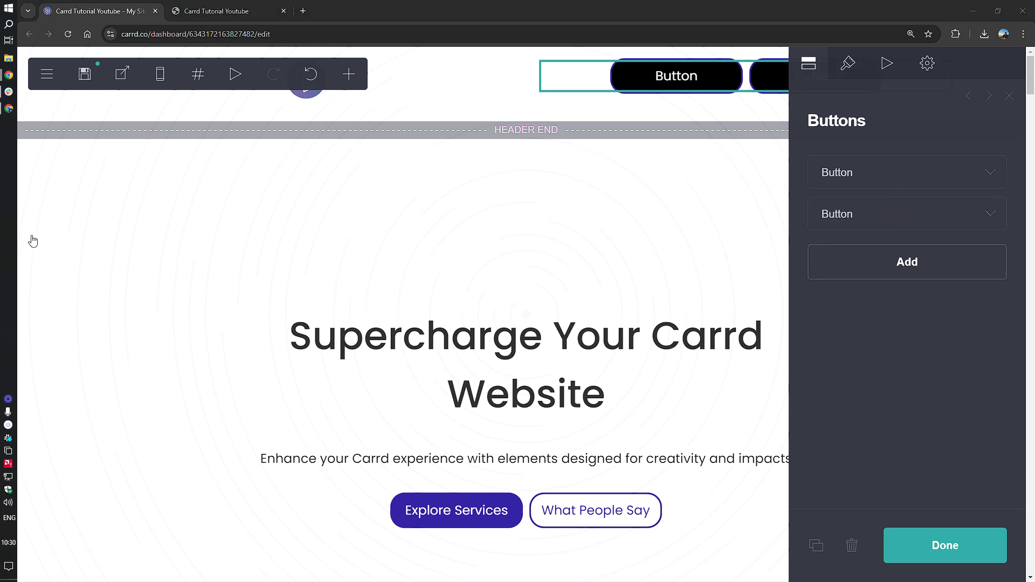
{"action": "left_click", "coordinate": [877, 256]}
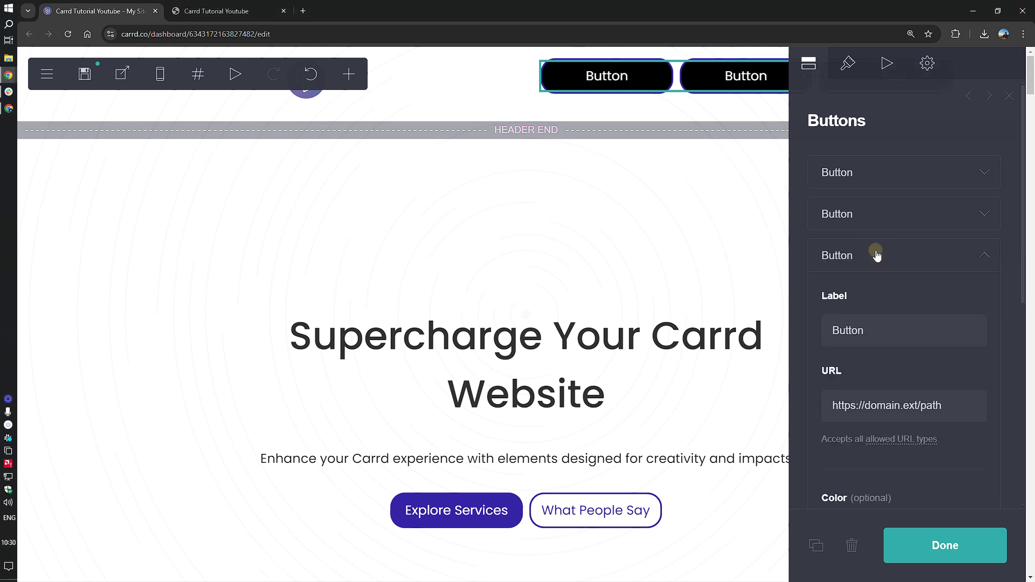
{"action": "left_click", "coordinate": [919, 545]}
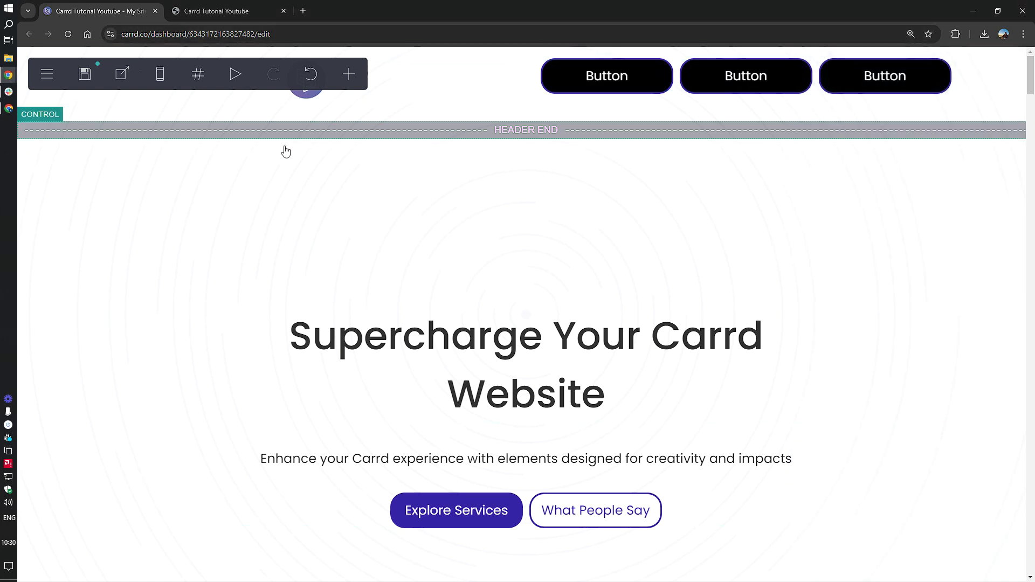
Change the header container's left column width from 50% to 25%.
{"action": "left_click", "coordinate": [303, 101]}
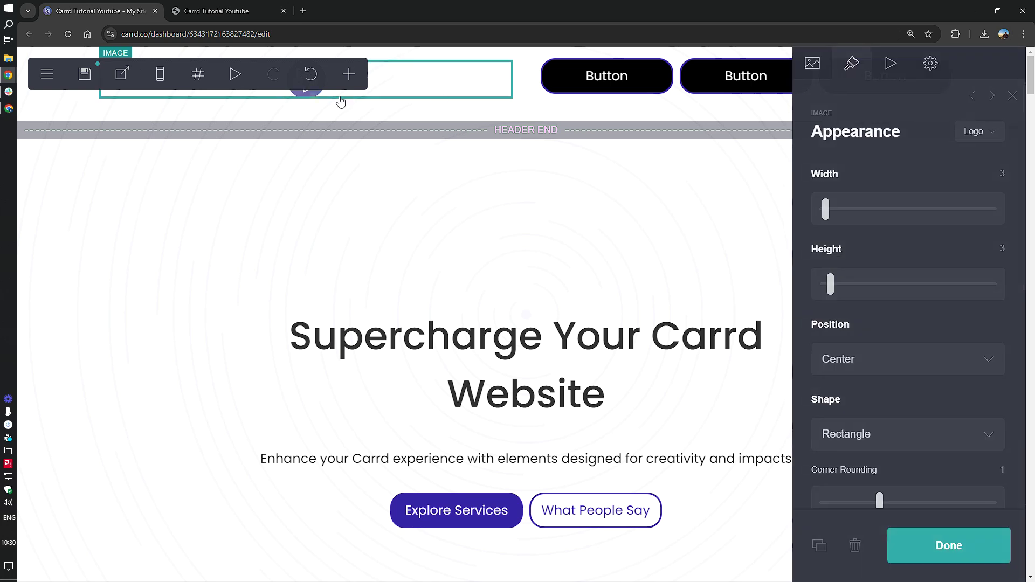
{"action": "left_click", "coordinate": [524, 114]}
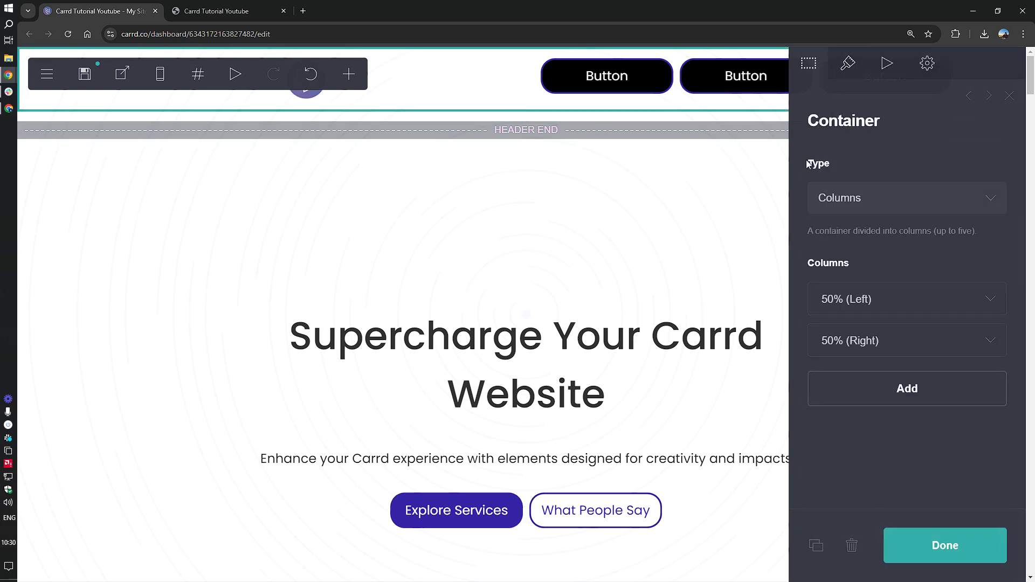
{"action": "left_click", "coordinate": [875, 301]}
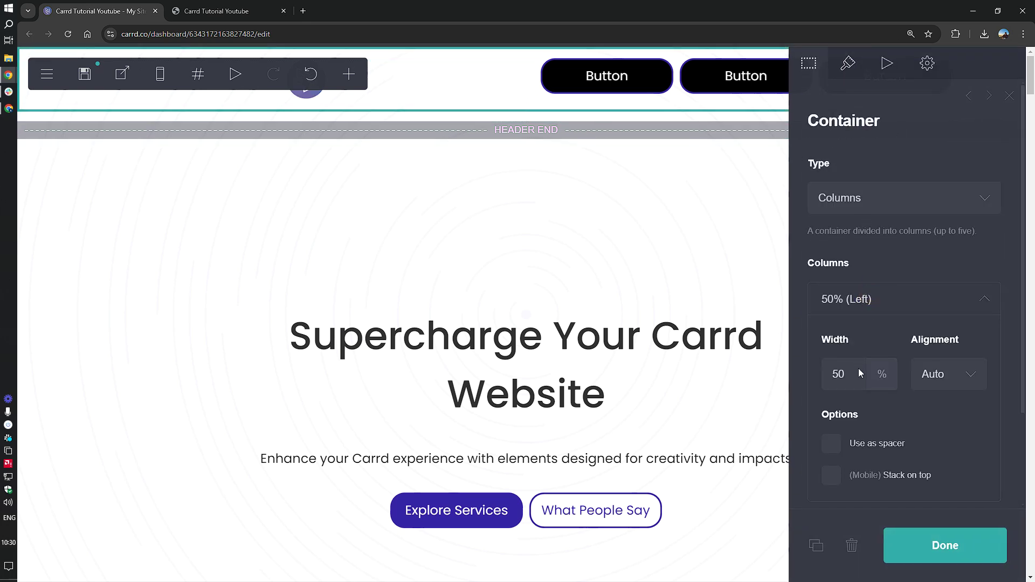
{"action": "left_click", "coordinate": [832, 376]}
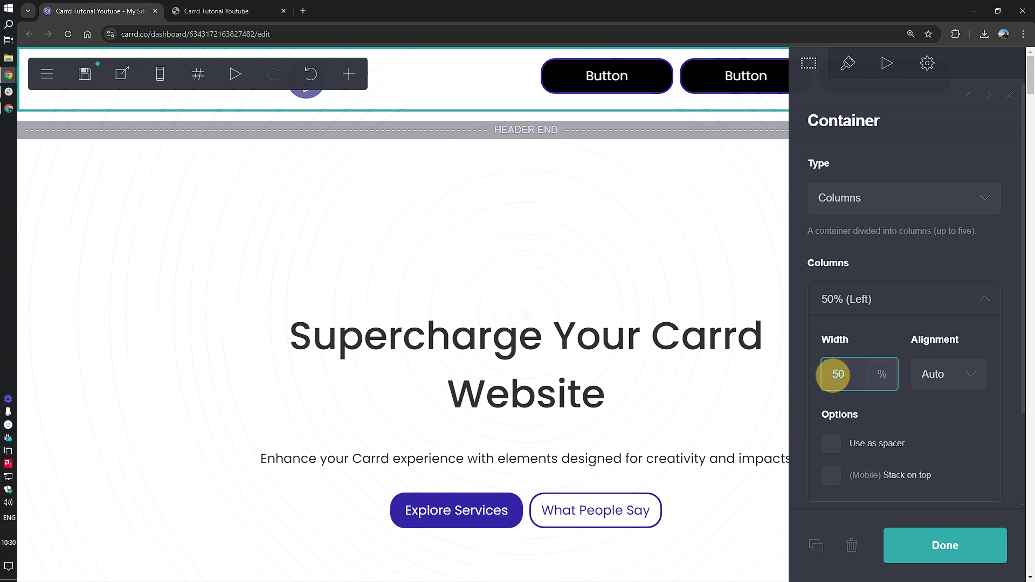
{"action": "double_click", "coordinate": [828, 380]}
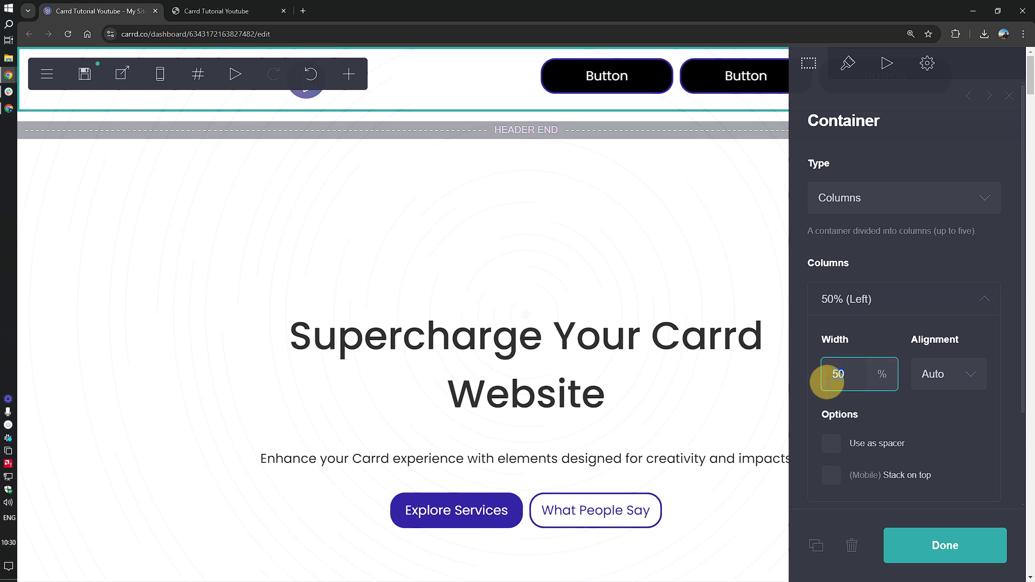
{"action": "double_click", "coordinate": [838, 383]}
{"action": "type", "text": "25"}
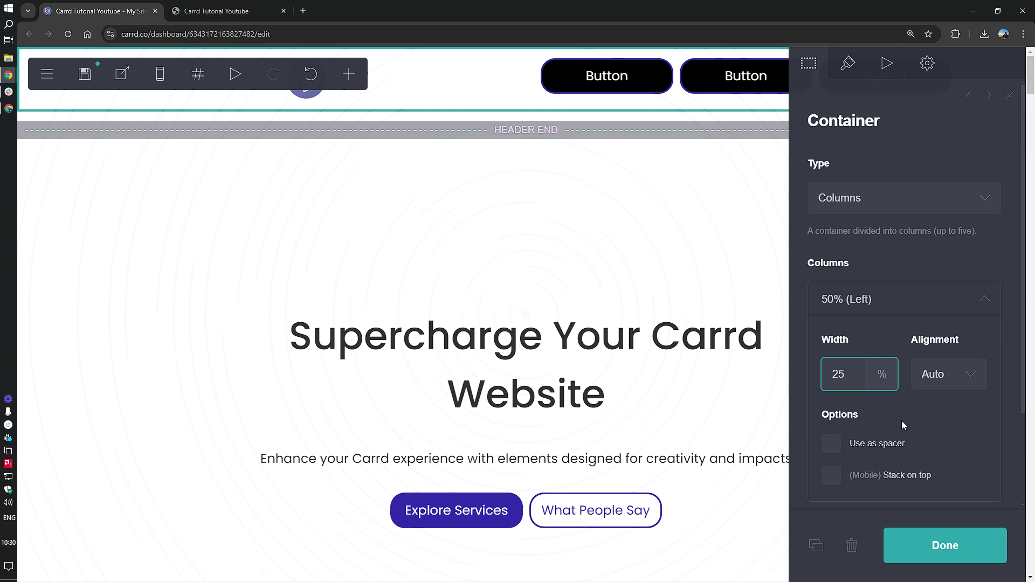
{"action": "left_click", "coordinate": [901, 420]}
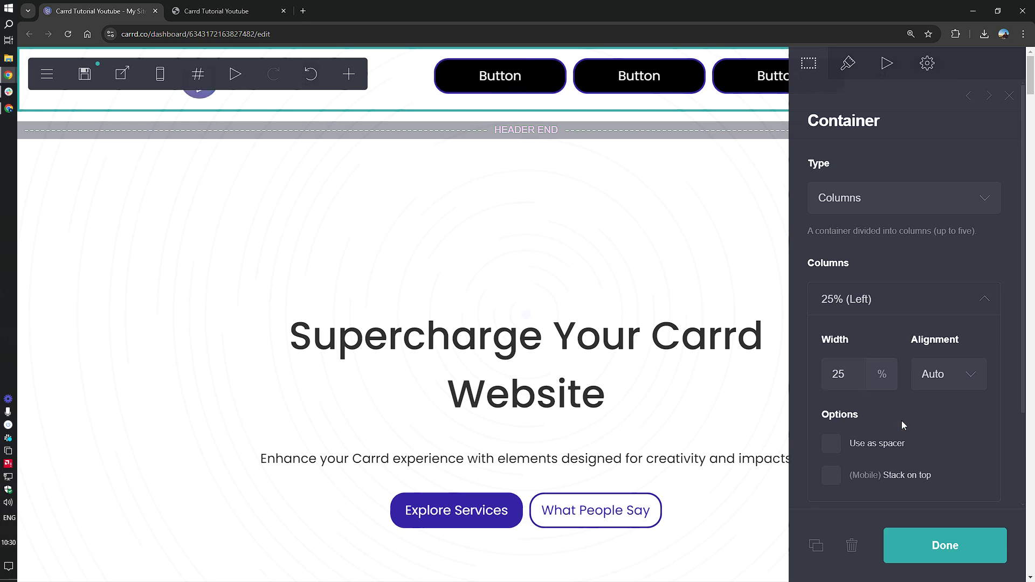
{"action": "left_click", "coordinate": [921, 543]}
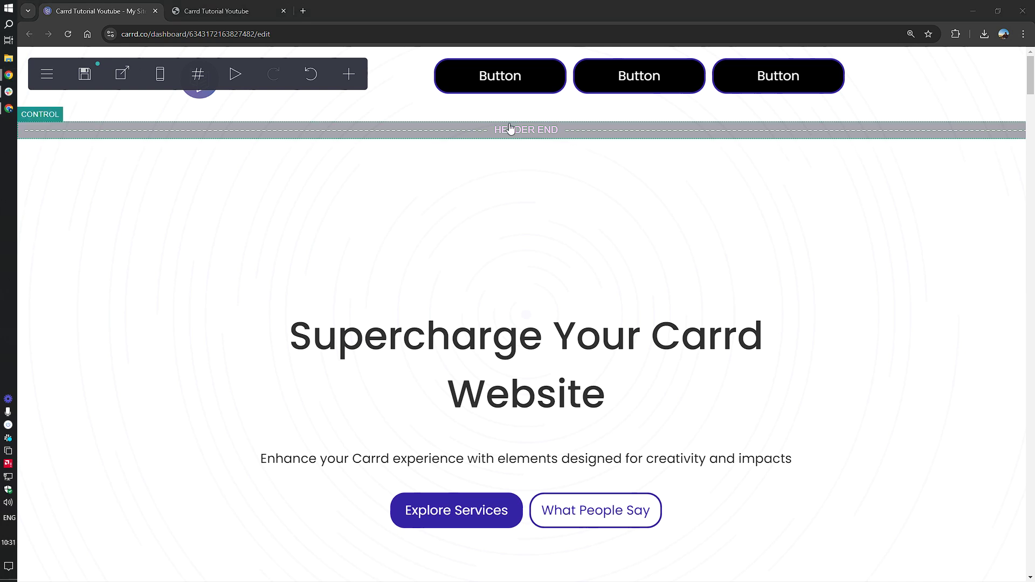
Set the header buttons' background colour to white (#FFFFFF).
{"action": "left_click", "coordinate": [574, 80]}
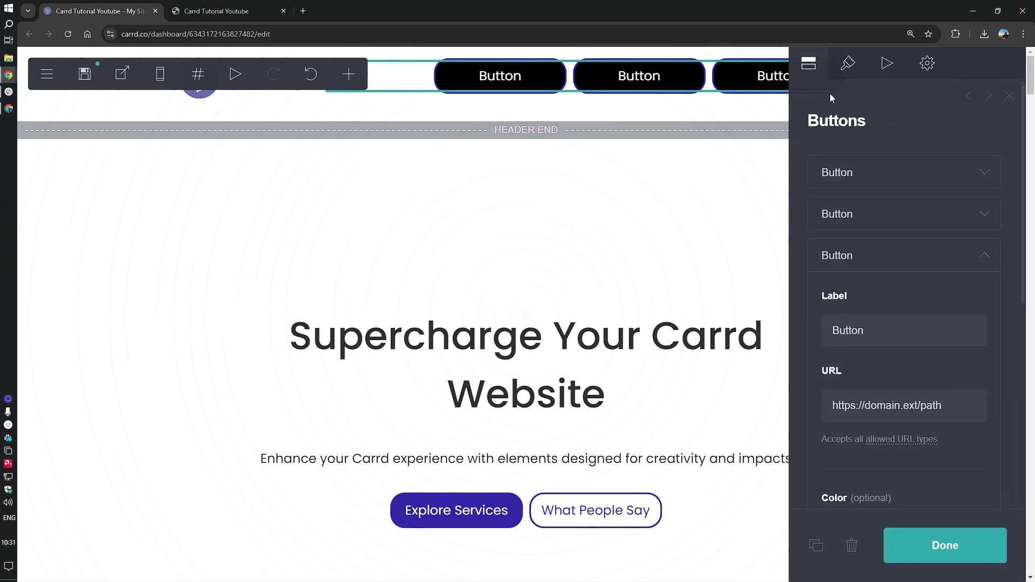
{"action": "left_click", "coordinate": [858, 67]}
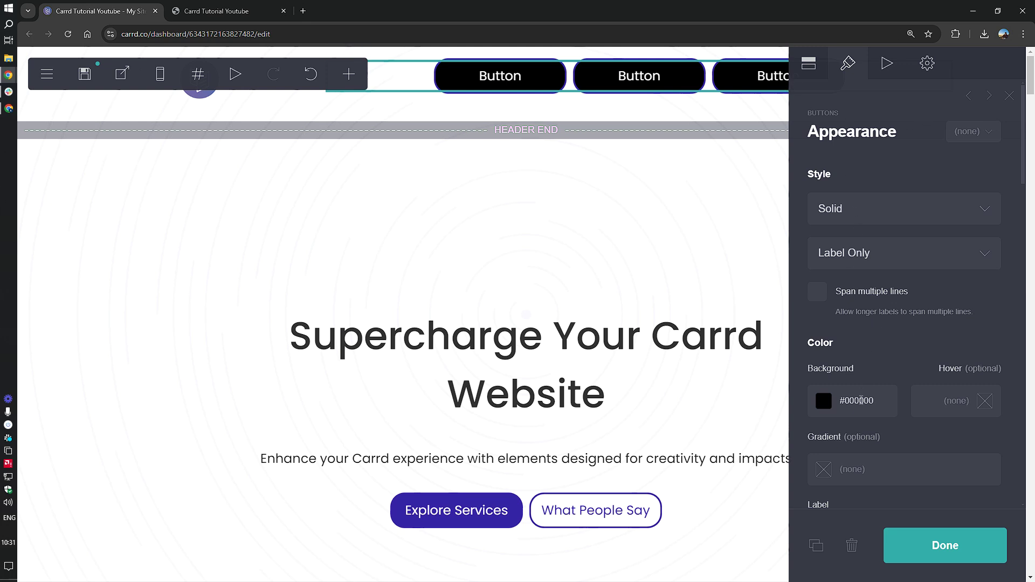
{"action": "left_click", "coordinate": [861, 400]}
{"action": "scroll", "coordinate": [875, 397], "scroll_direction": "down", "scroll_amount": 3}
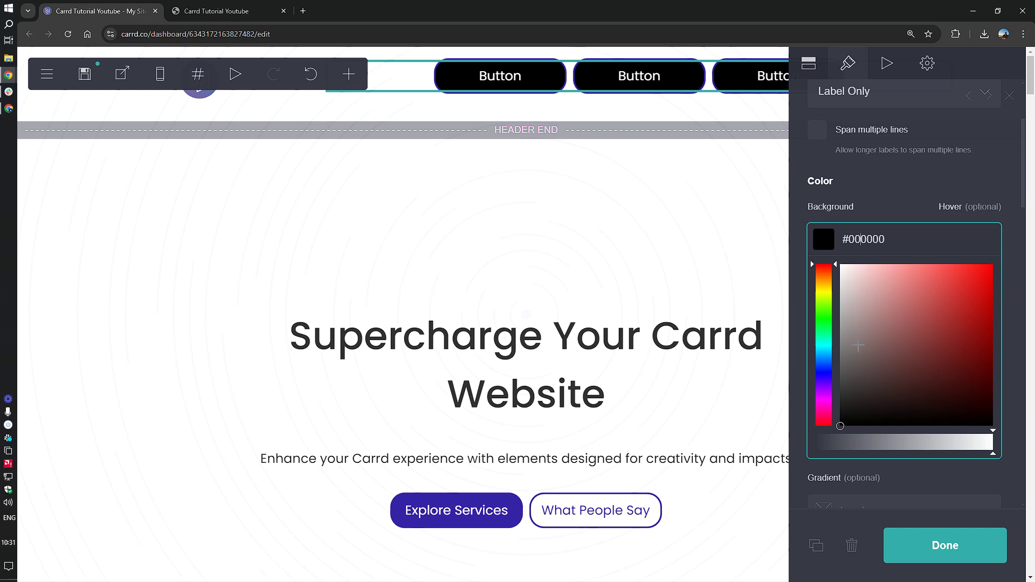
{"action": "left_click", "coordinate": [835, 257]}
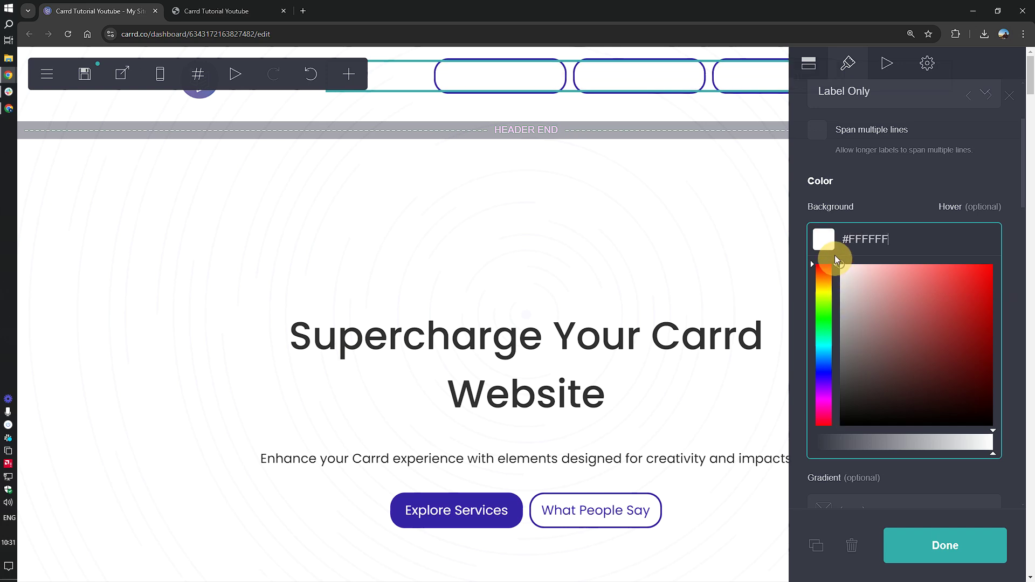
{"action": "left_click", "coordinate": [870, 177]}
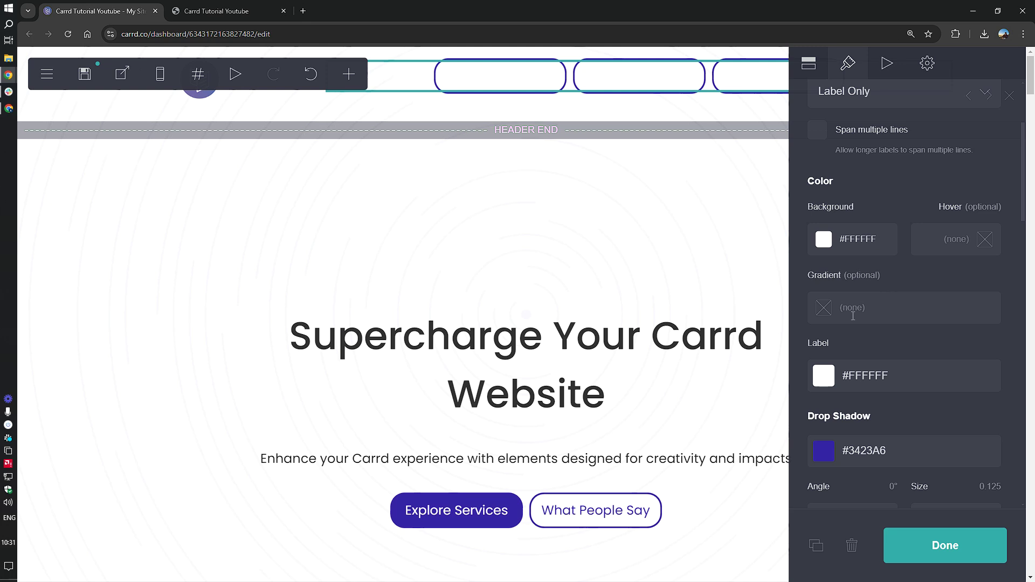
Copy purple #3423A6 from the Explore Services buttons and apply it as the header buttons' label colour.
{"action": "left_click", "coordinate": [864, 373]}
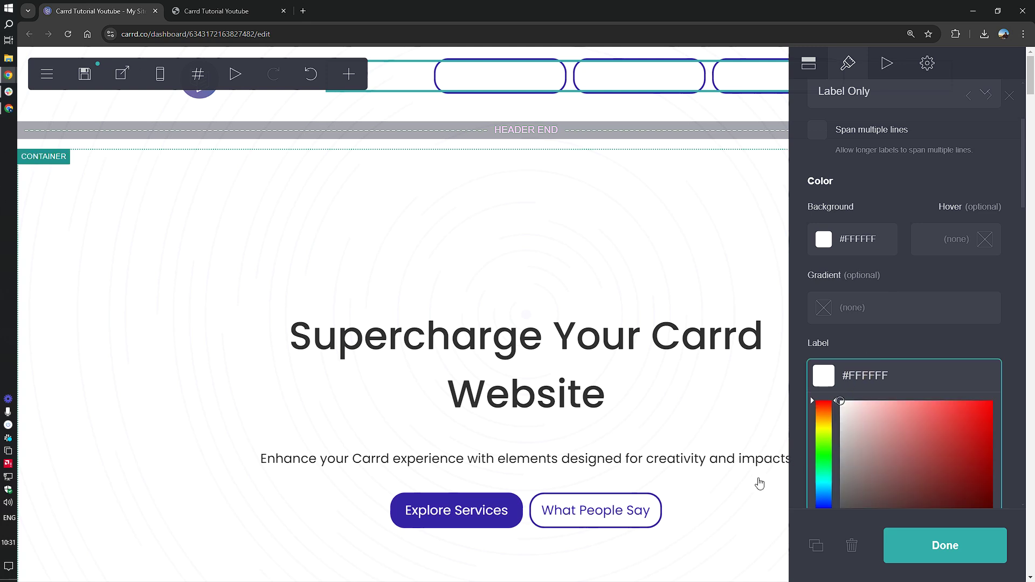
{"action": "left_click", "coordinate": [458, 515]}
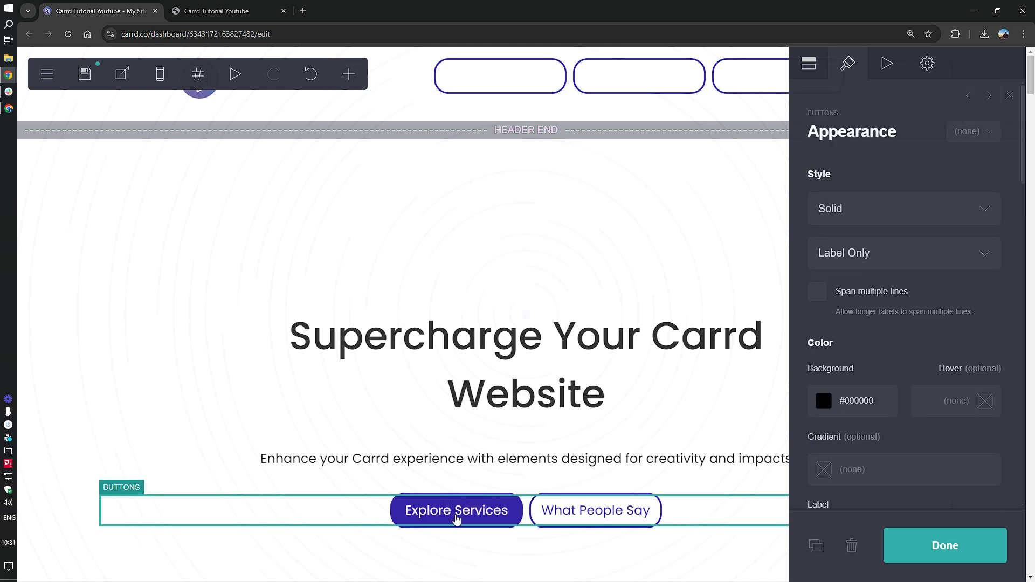
{"action": "left_click", "coordinate": [458, 518]}
{"action": "left_click", "coordinate": [480, 513]}
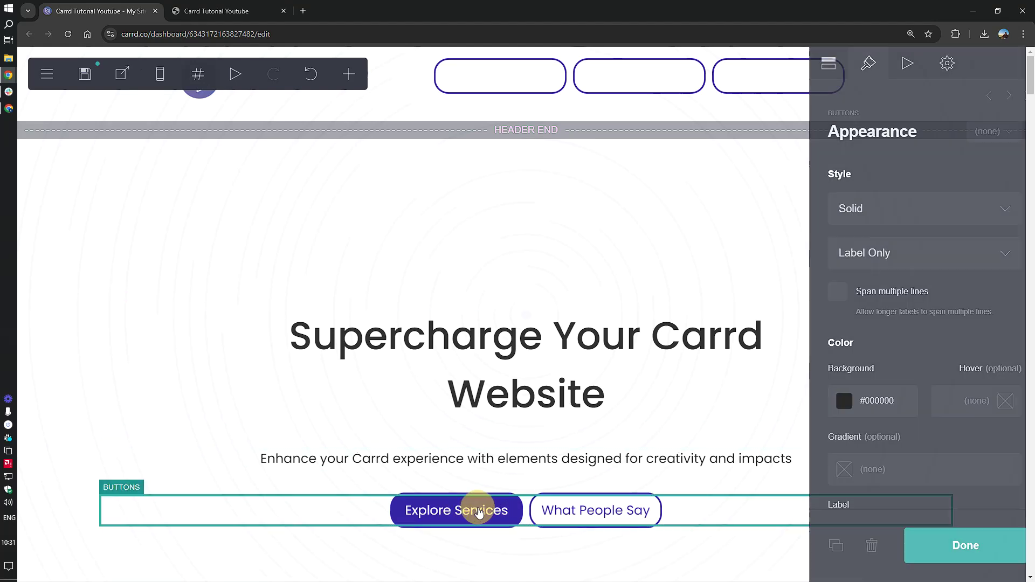
{"action": "scroll", "coordinate": [906, 377], "scroll_direction": "down", "scroll_amount": 4}
{"action": "left_click_drag", "start_coordinate": [849, 397], "coordinate": [880, 388]}
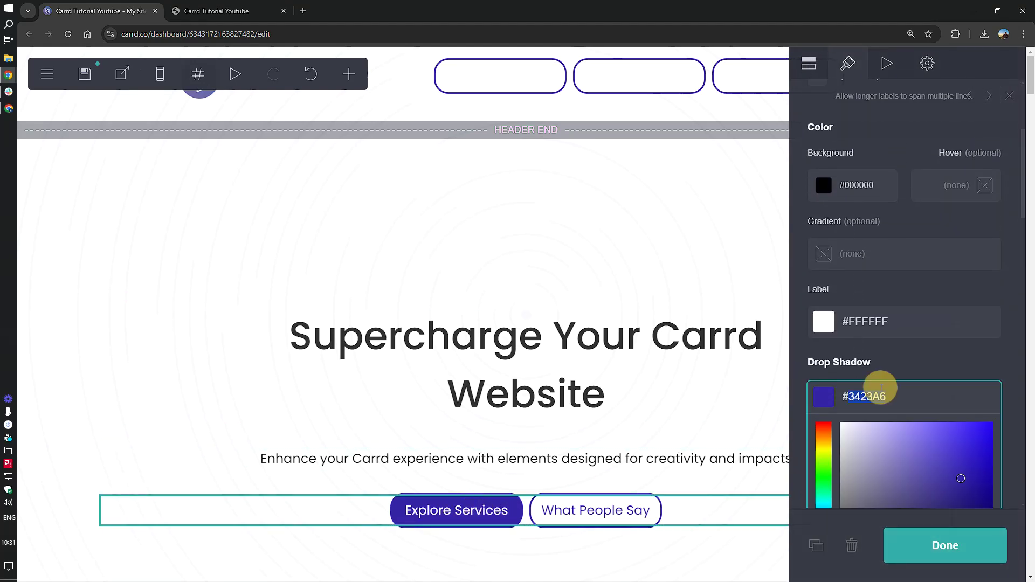
{"action": "left_click", "coordinate": [492, 79]}
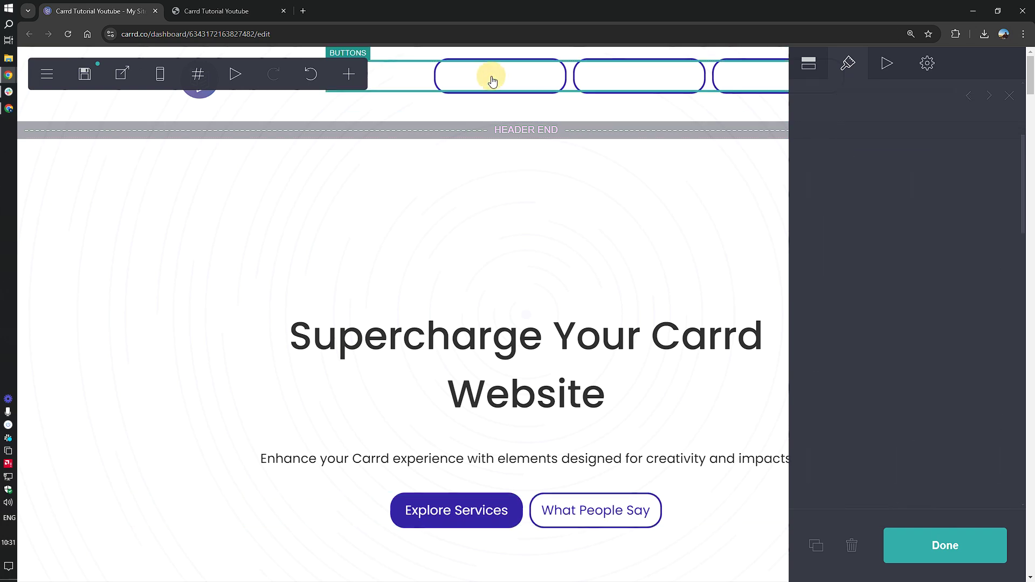
{"action": "scroll", "coordinate": [891, 274], "scroll_direction": "down", "scroll_amount": 4}
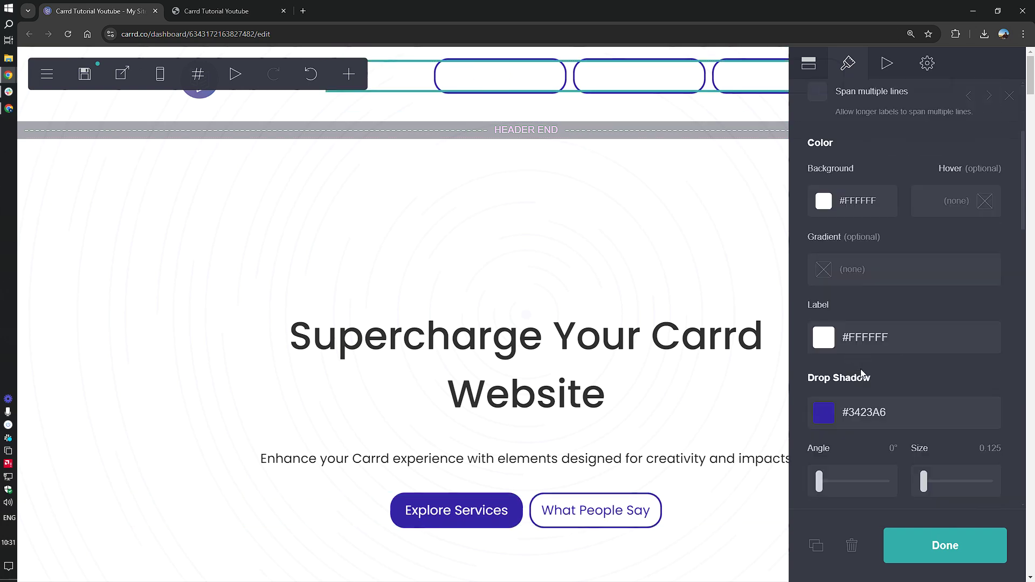
{"action": "double_click", "coordinate": [863, 328]}
{"action": "type", "text": "3423A6"}
{"action": "left_click", "coordinate": [882, 286]}
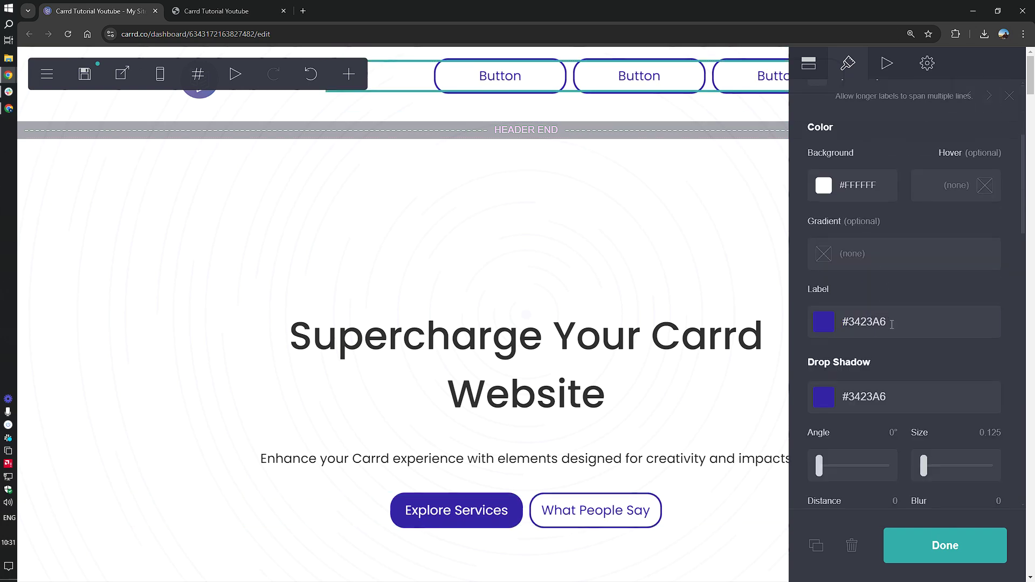
Make the header buttons' drop shadow white and finish styling.
{"action": "left_click", "coordinate": [862, 396]}
{"action": "mouse_move", "coordinate": [864, 429]}
{"action": "left_mouse_down"}
{"action": "mouse_move", "coordinate": [820, 399]}
{"action": "mouse_move", "coordinate": [873, 350]}
{"action": "left_mouse_up"}
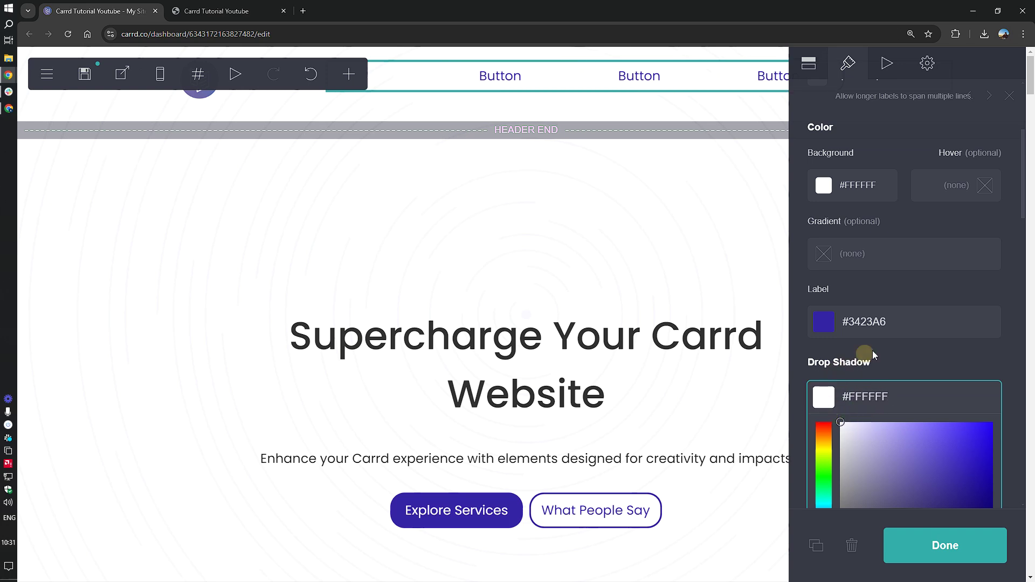
{"action": "left_click", "coordinate": [915, 353]}
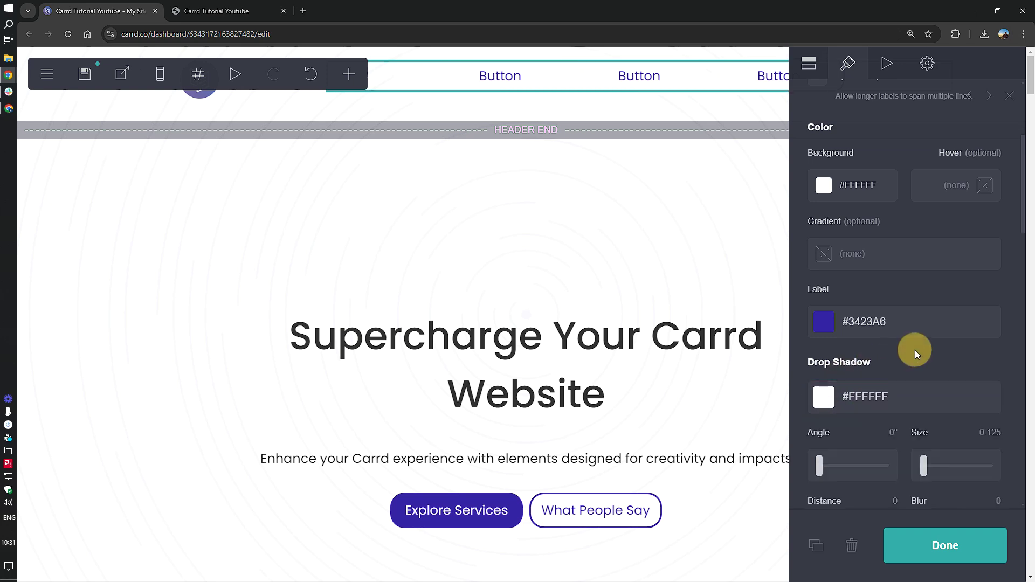
{"action": "left_click", "coordinate": [942, 542]}
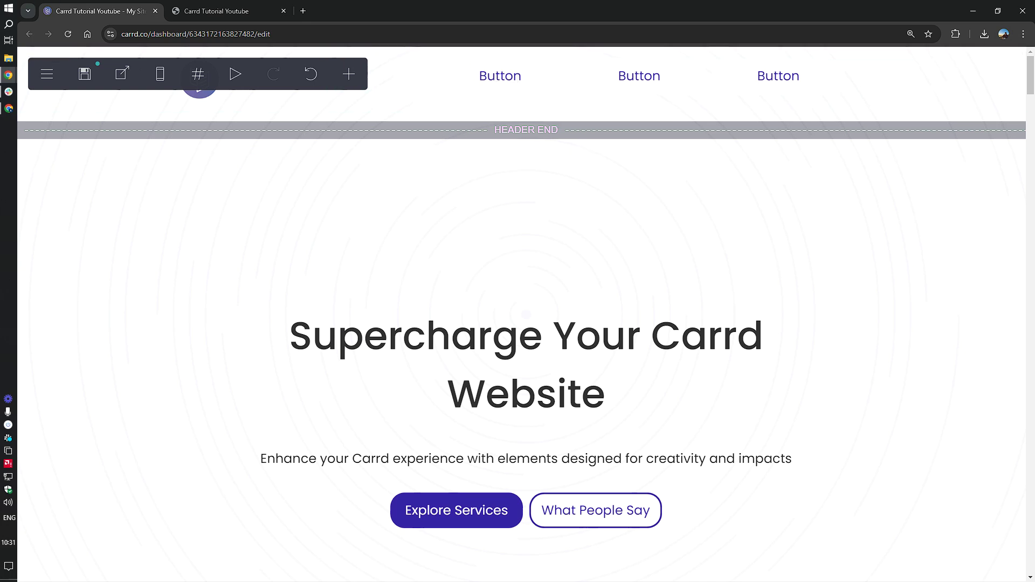
Rename the first header button's label to 'Our Value'.
{"action": "left_click", "coordinate": [550, 99]}
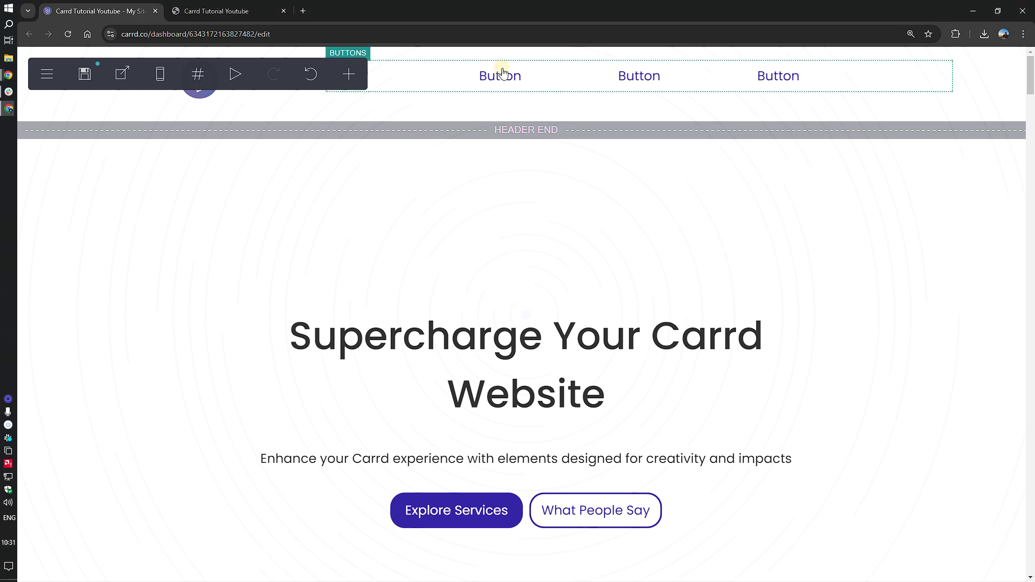
{"action": "left_click", "coordinate": [875, 124]}
{"action": "left_click", "coordinate": [873, 171]}
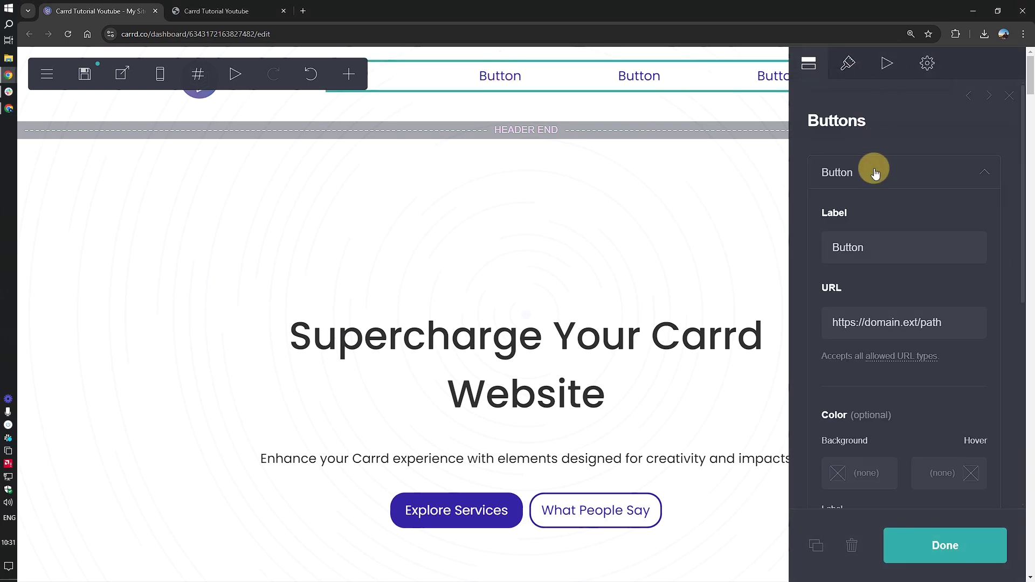
{"action": "double_click", "coordinate": [866, 247]}
{"action": "type", "text": "Our Value"}
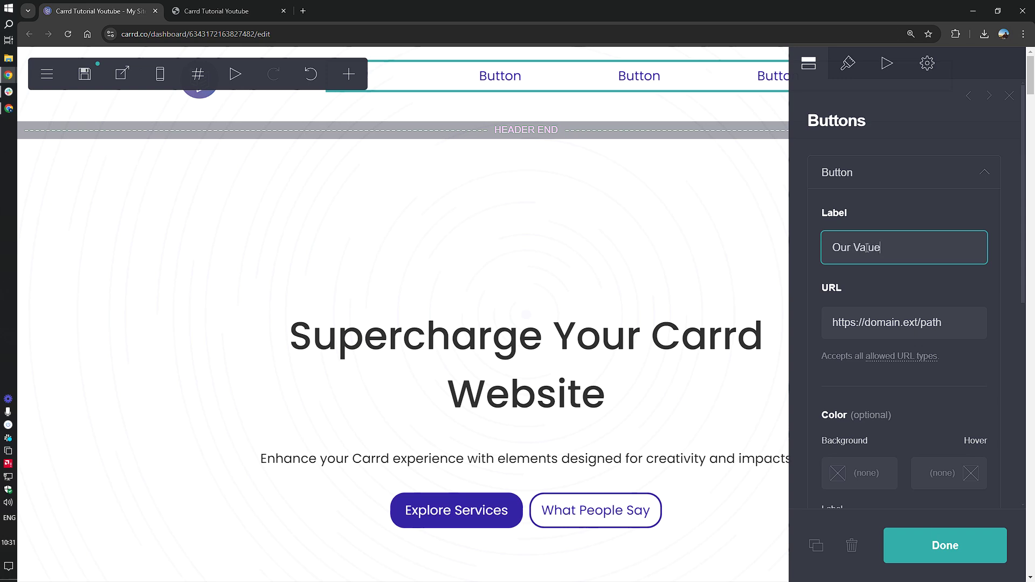
Copy the 'value' scroll point name and set the Our Value link's URL to #value.
{"action": "scroll", "coordinate": [589, 386], "scroll_direction": "down", "scroll_amount": 8}
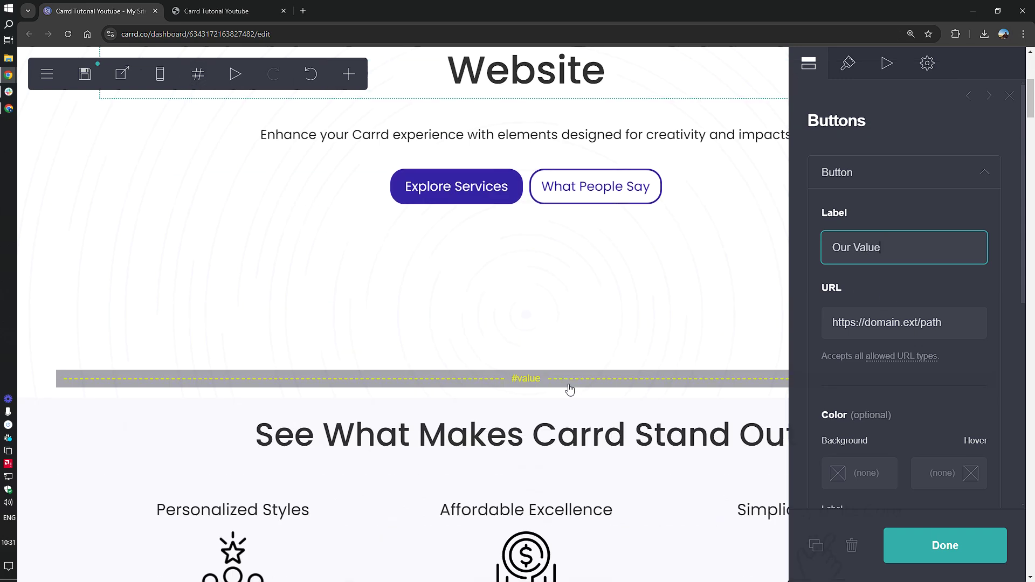
{"action": "left_click", "coordinate": [532, 279]}
{"action": "double_click", "coordinate": [868, 400]}
{"action": "scroll", "coordinate": [455, 312], "scroll_direction": "up", "scroll_amount": 8}
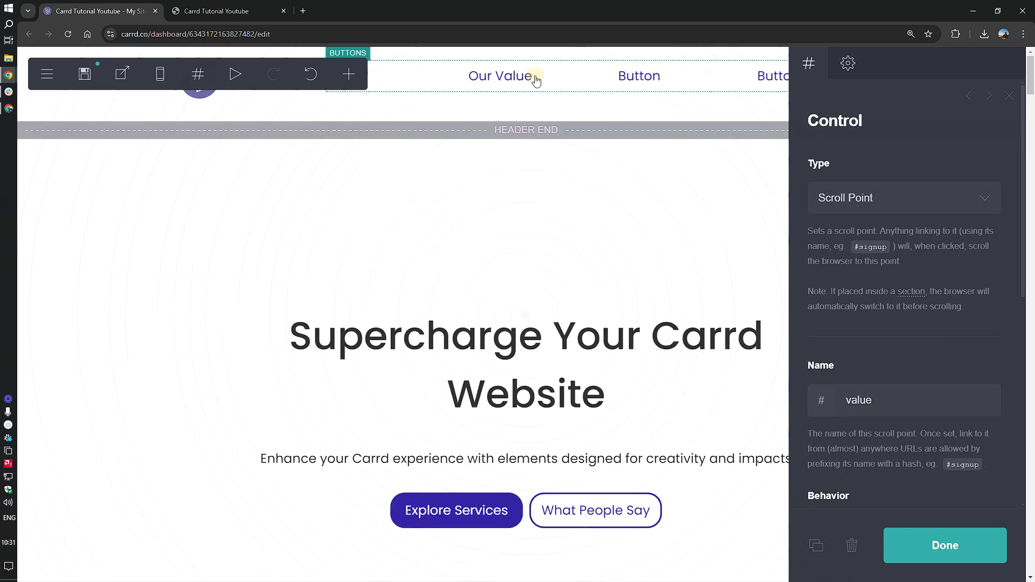
{"action": "left_click", "coordinate": [535, 79]}
{"action": "left_click", "coordinate": [898, 322]}
{"action": "key", "text": "ctrl+a"}
{"action": "type", "text": "#value"}
{"action": "scroll", "coordinate": [905, 323], "scroll_direction": "down", "scroll_amount": 2}
Rename the second header button's label to 'Contact Us'.
{"action": "left_click", "coordinate": [888, 121]}
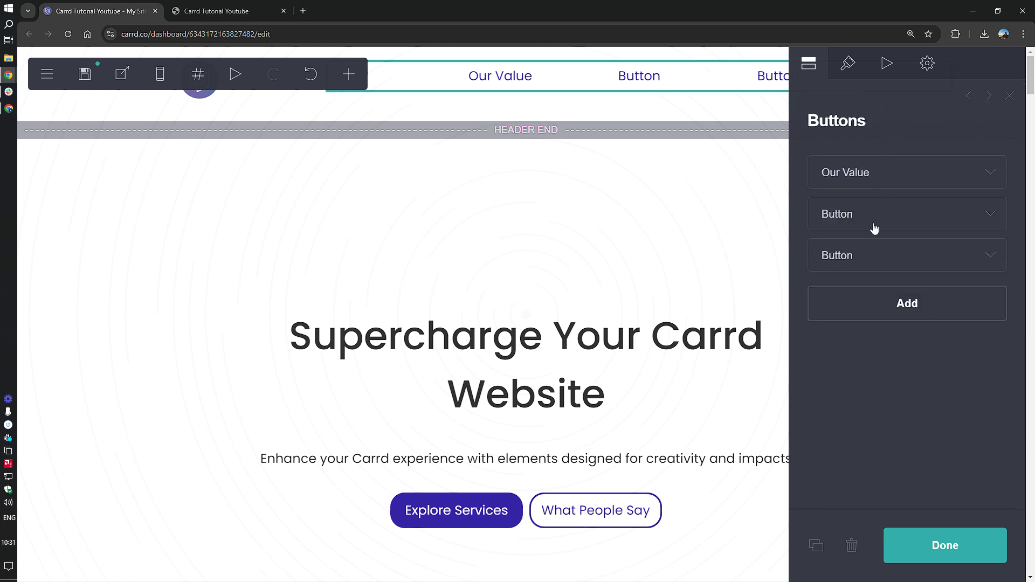
{"action": "left_click", "coordinate": [874, 227]}
{"action": "double_click", "coordinate": [870, 294]}
{"action": "type", "text": "Contact Us"}
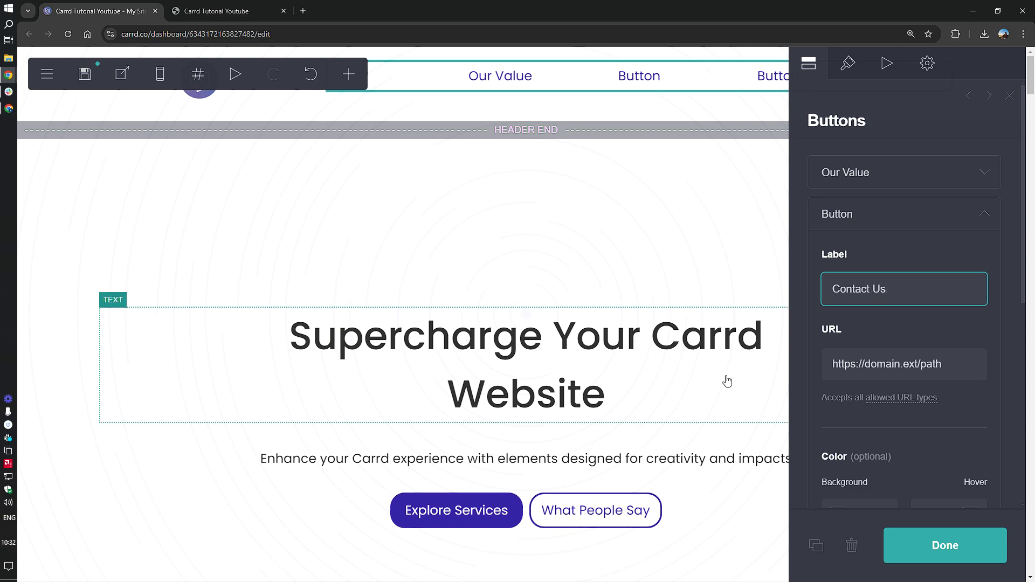
Copy the 'contactus' scroll point name and set the Contact Us link's URL to #contactus.
{"action": "scroll", "coordinate": [726, 381], "scroll_direction": "down", "scroll_amount": 15}
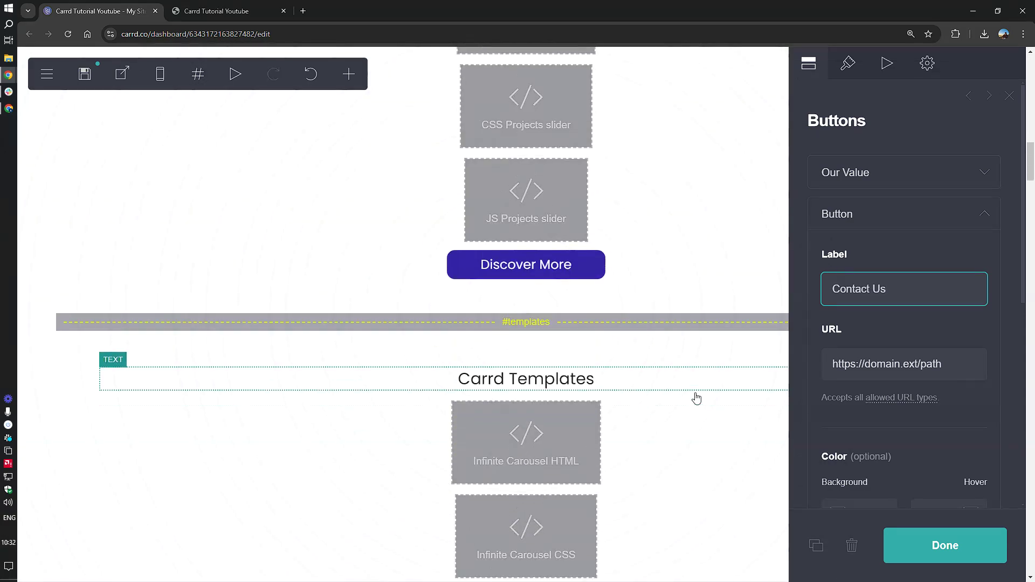
{"action": "scroll", "coordinate": [695, 398], "scroll_direction": "down", "scroll_amount": 10}
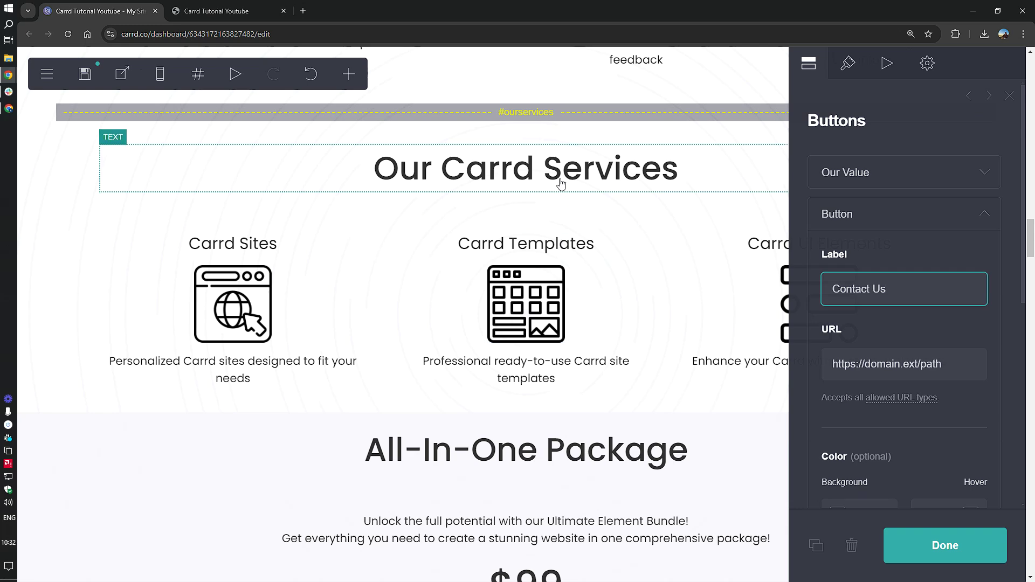
{"action": "scroll", "coordinate": [559, 180], "scroll_direction": "down", "scroll_amount": 4}
{"action": "scroll", "coordinate": [554, 214], "scroll_direction": "down", "scroll_amount": 20}
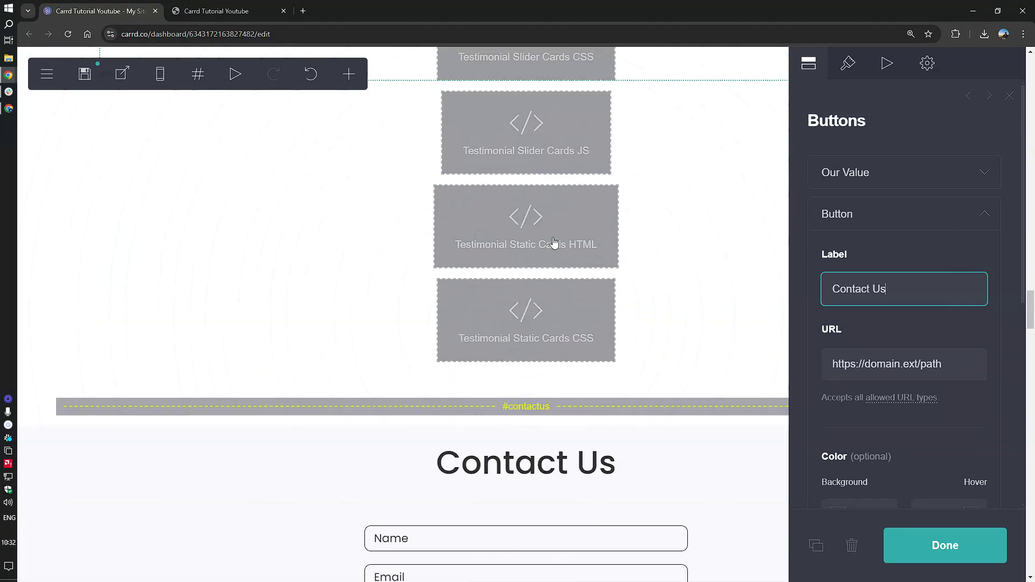
{"action": "left_click", "coordinate": [550, 111]}
{"action": "double_click", "coordinate": [878, 400]}
{"action": "key", "text": "ctrl+c"}
{"action": "scroll", "coordinate": [658, 111], "scroll_direction": "up", "scroll_amount": 20}
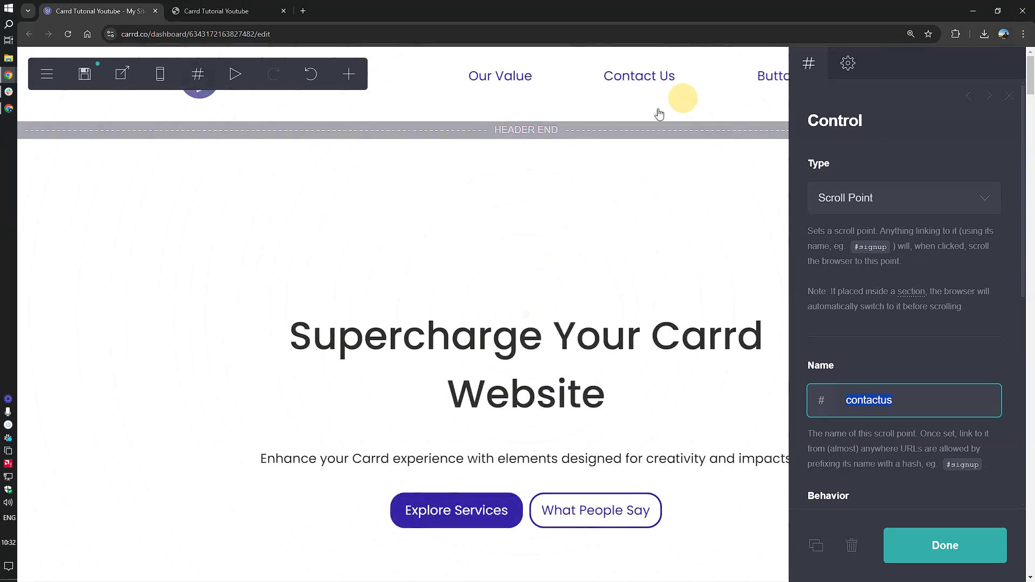
{"action": "left_click", "coordinate": [639, 76]}
{"action": "left_click", "coordinate": [860, 358]}
{"action": "type", "text": "#"}
{"action": "key", "text": "ctrl+v"}
{"action": "left_click", "coordinate": [873, 215]}
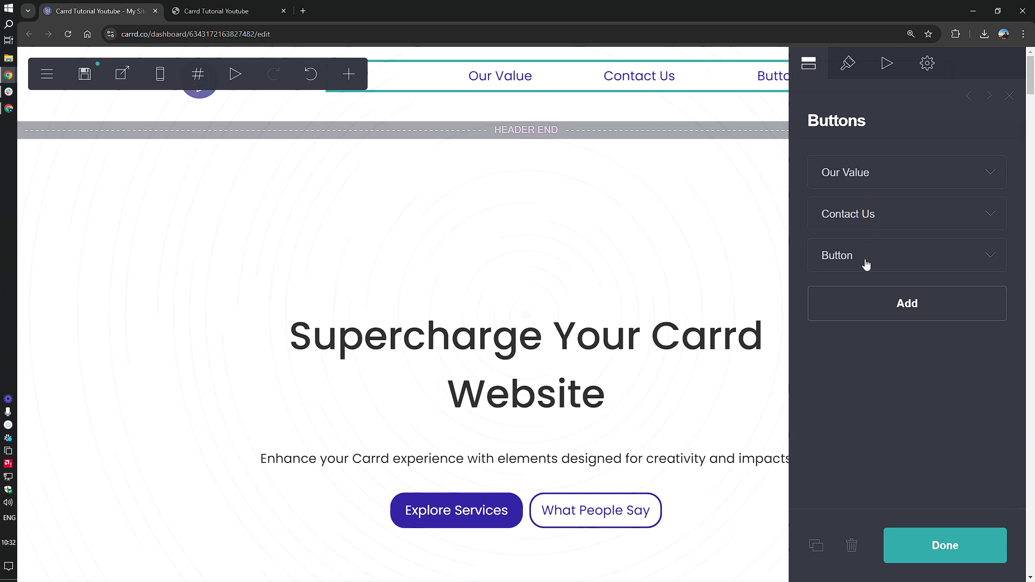
Copy the name of the 'sites' scroll point.
{"action": "scroll", "coordinate": [559, 337], "scroll_direction": "down", "scroll_amount": 20}
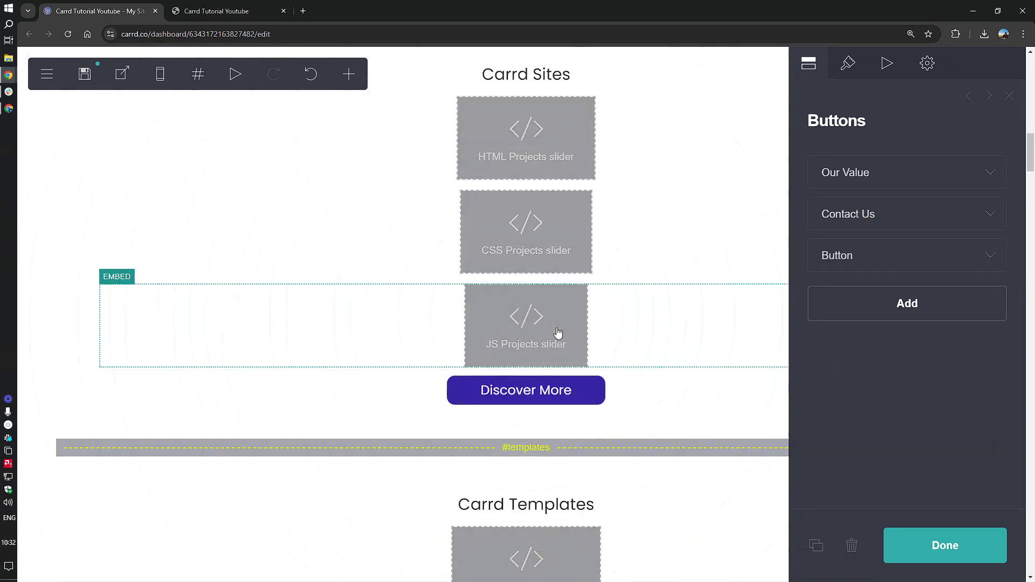
{"action": "scroll", "coordinate": [558, 333], "scroll_direction": "down", "scroll_amount": 10}
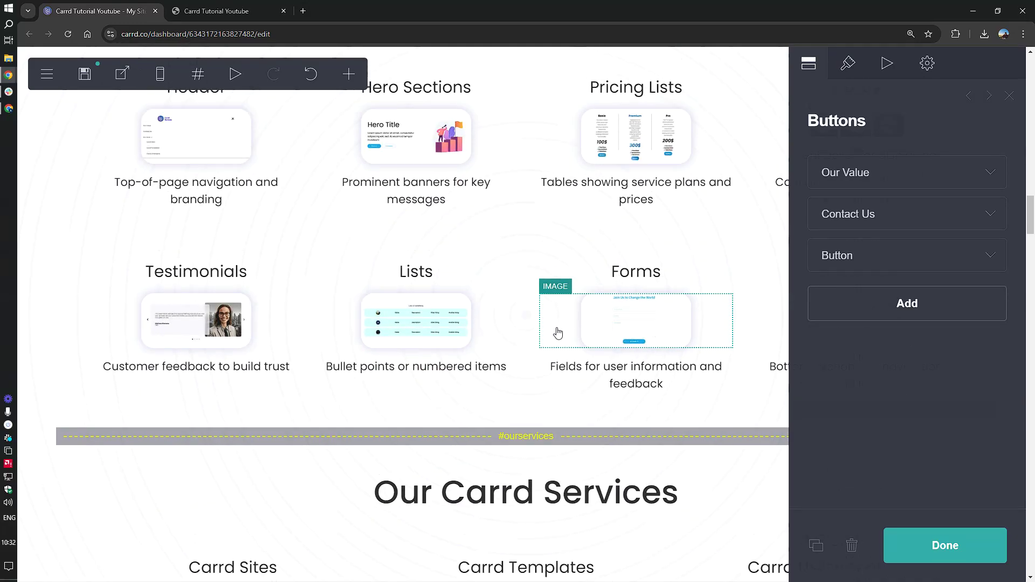
{"action": "scroll", "coordinate": [557, 333], "scroll_direction": "up", "scroll_amount": 5}
{"action": "scroll", "coordinate": [558, 334], "scroll_direction": "up", "scroll_amount": 5}
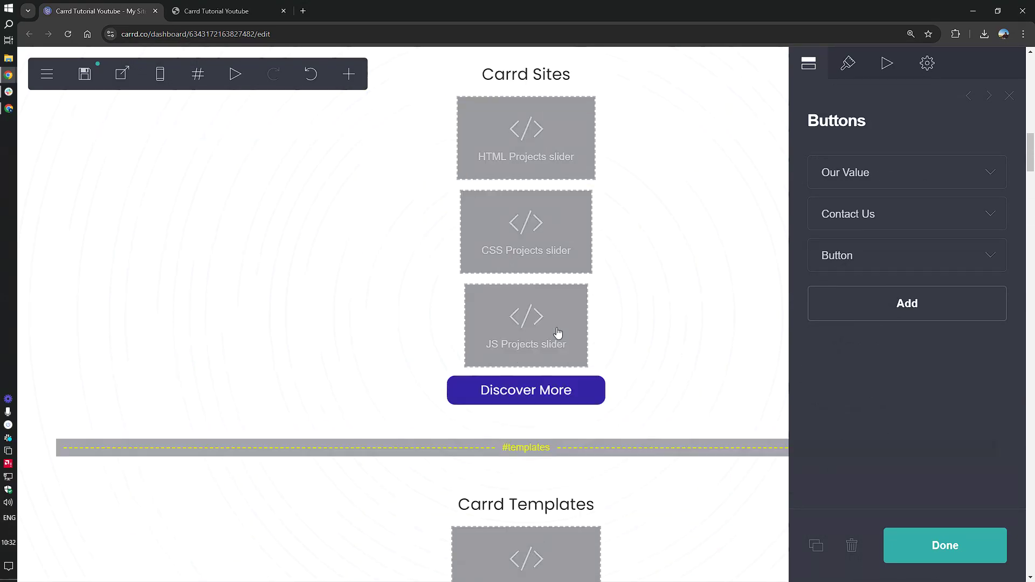
{"action": "scroll", "coordinate": [543, 340], "scroll_direction": "up", "scroll_amount": 5}
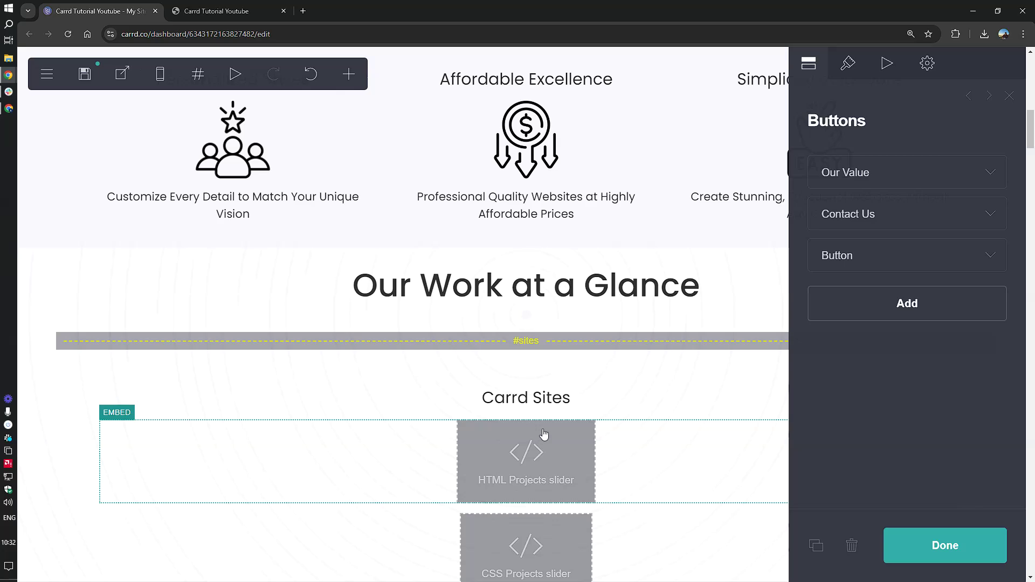
{"action": "left_click", "coordinate": [534, 346]}
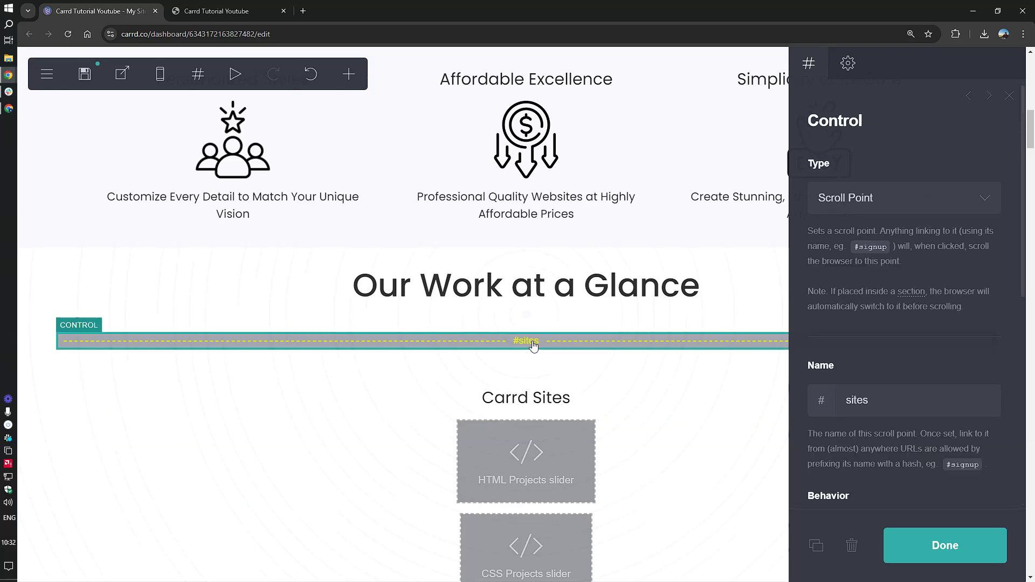
{"action": "double_click", "coordinate": [866, 412]}
{"action": "key", "text": "ctrl+c"}
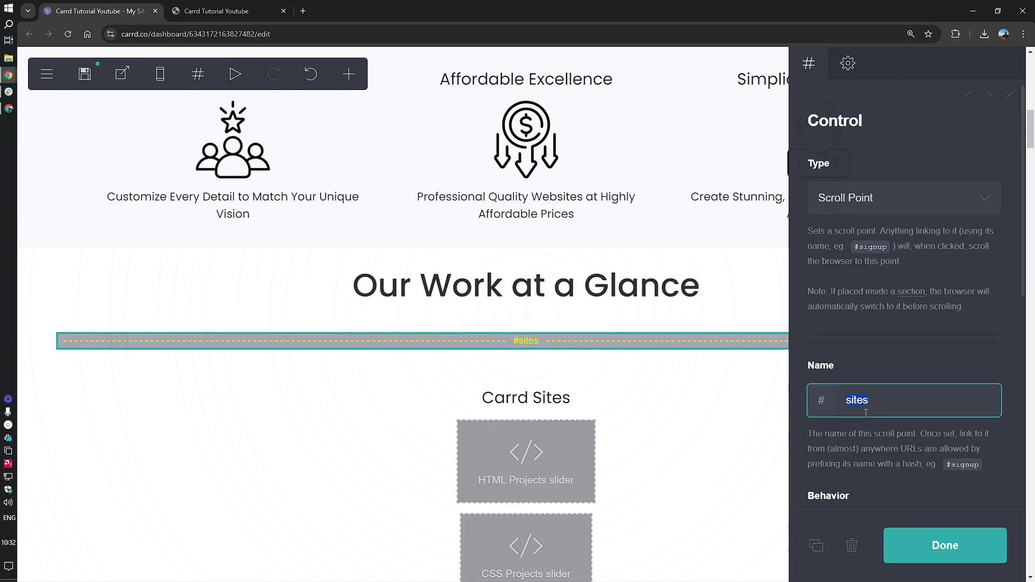
{"action": "scroll", "coordinate": [703, 393], "scroll_direction": "up", "scroll_amount": 6}
{"action": "scroll", "coordinate": [703, 393], "scroll_direction": "up", "scroll_amount": 5}
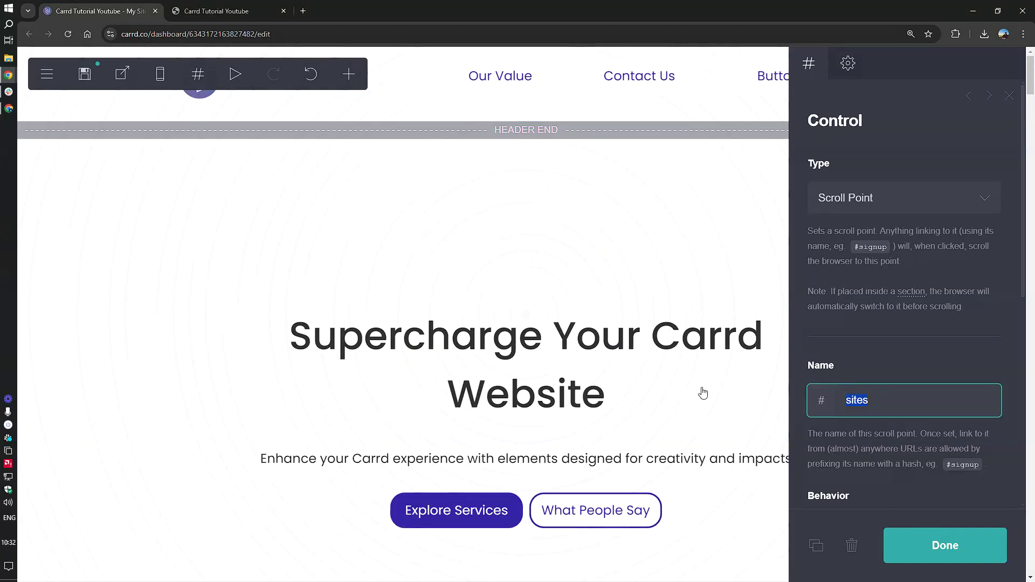
Set the third header link's URL to #sites and its label to 'Our Work'.
{"action": "left_click", "coordinate": [768, 75]}
{"action": "left_click", "coordinate": [863, 250]}
{"action": "triple_click", "coordinate": [830, 406]}
{"action": "key", "text": "ctrl+v"}
{"action": "left_click", "coordinate": [832, 406]}
{"action": "type", "text": "#"}
{"action": "triple_click", "coordinate": [877, 341]}
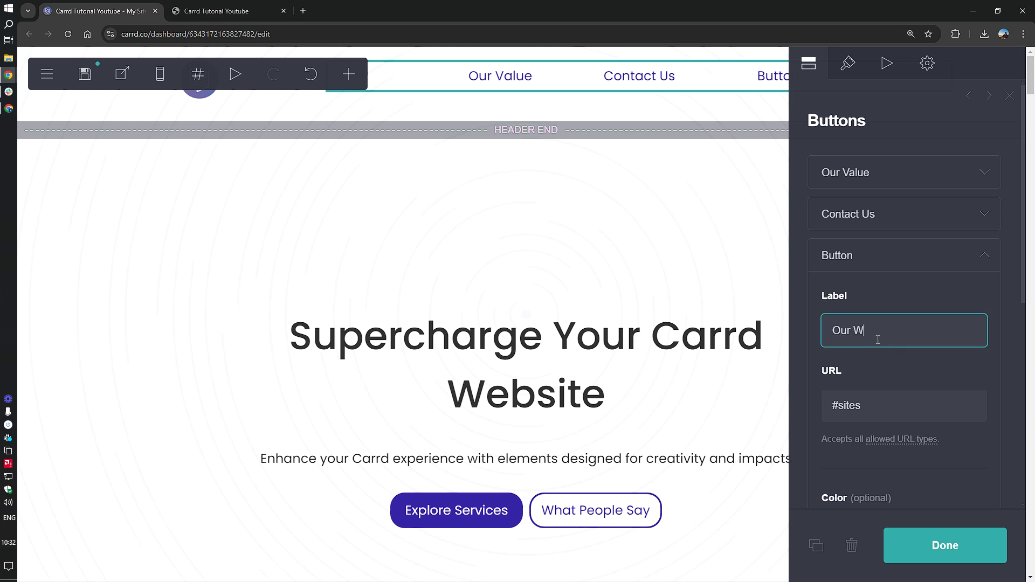
Save the header links and publish the changes to the live site.
{"action": "left_click", "coordinate": [934, 541]}
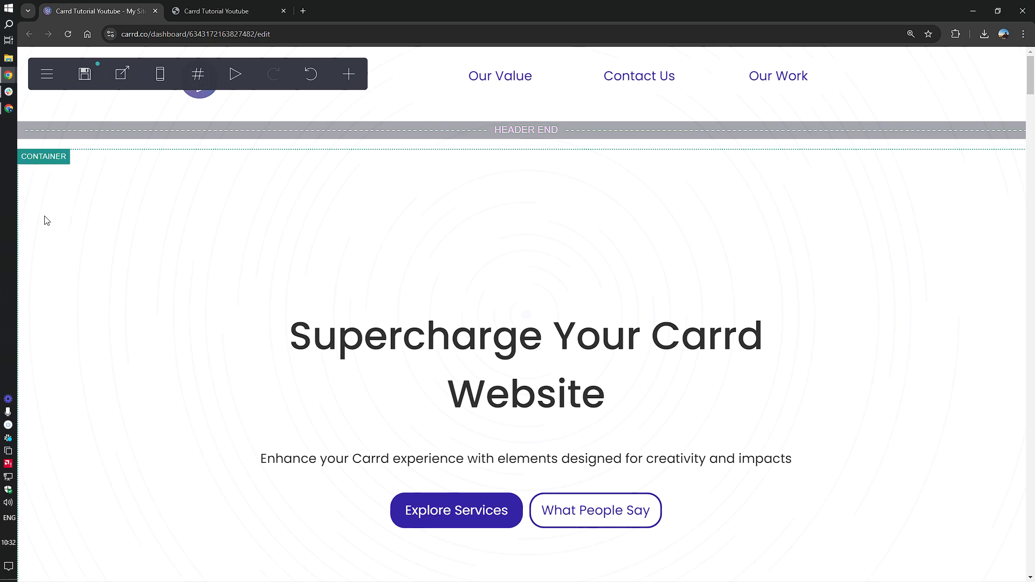
{"action": "left_click", "coordinate": [86, 83]}
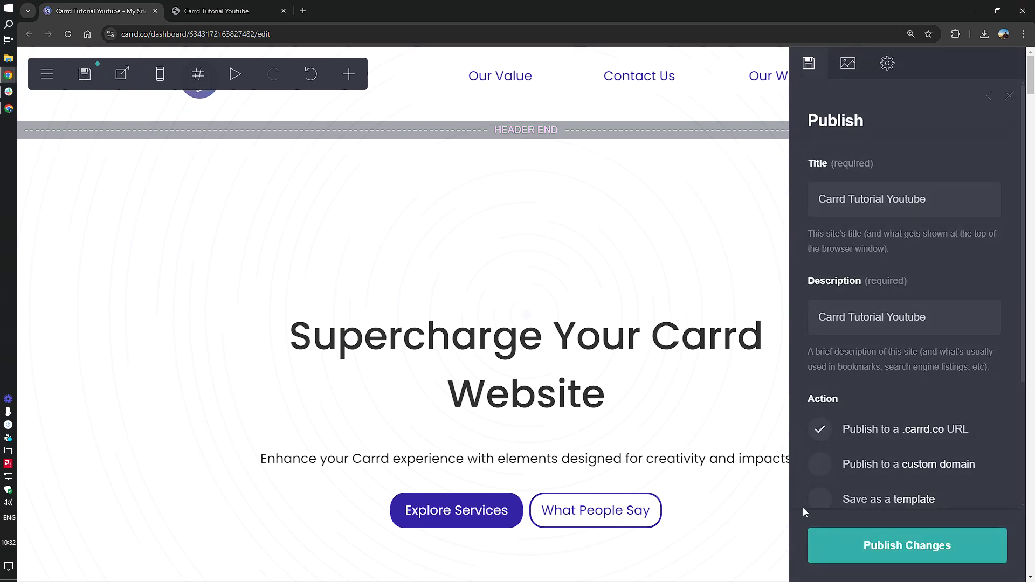
{"action": "left_click", "coordinate": [843, 541]}
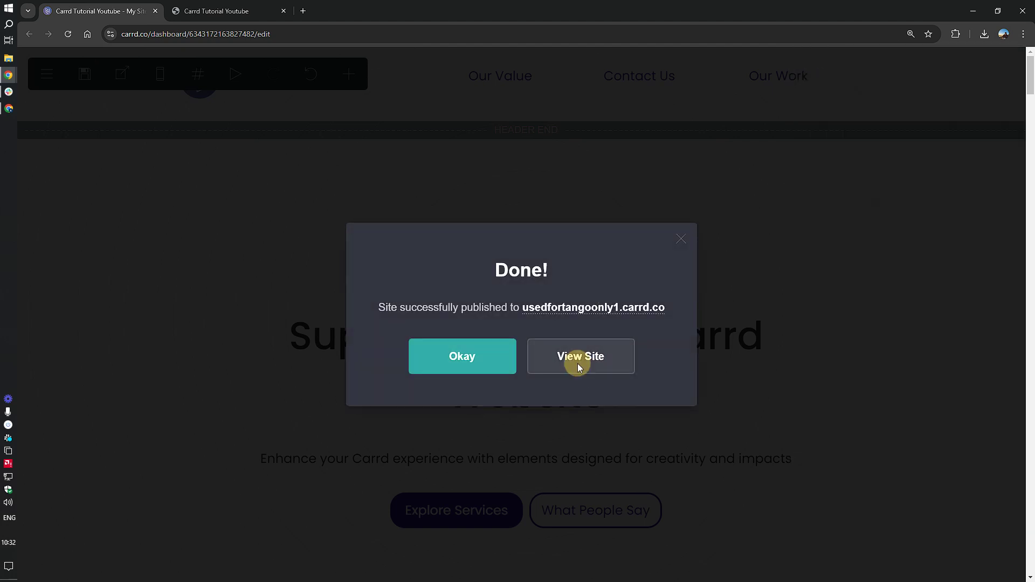
Open the published site and check that Our Value scrolls to its section.
{"action": "left_click", "coordinate": [577, 363]}
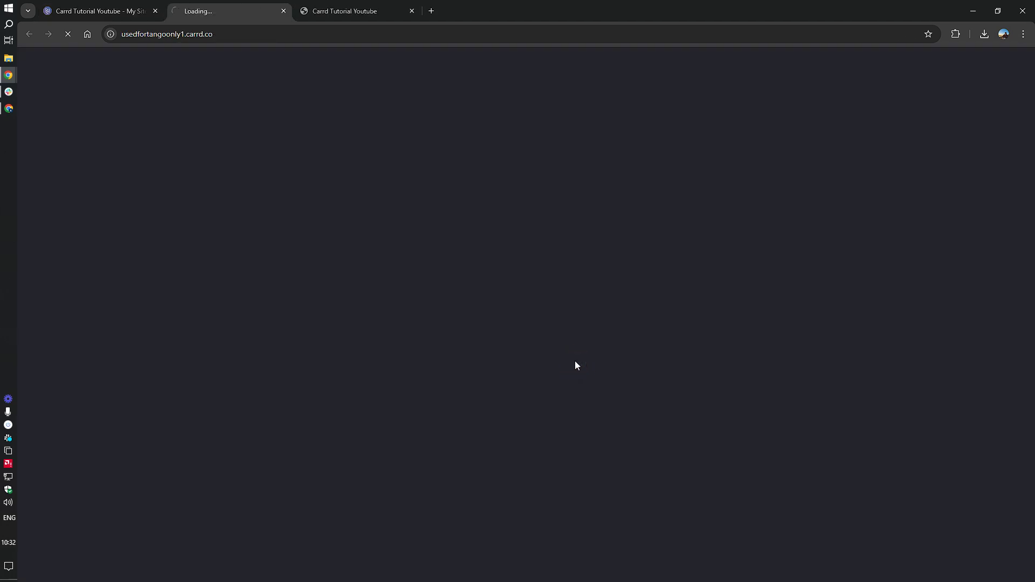
{"action": "left_click", "coordinate": [494, 83]}
{"action": "scroll", "coordinate": [494, 294], "scroll_direction": "up", "scroll_amount": 4}
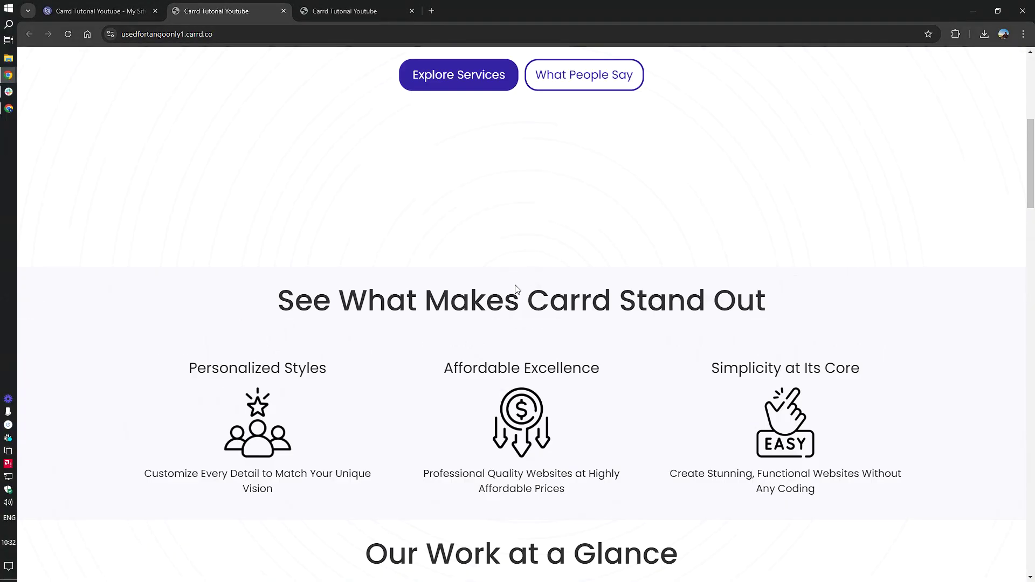
{"action": "scroll", "coordinate": [534, 231], "scroll_direction": "up", "scroll_amount": 5}
Test the Contact Us and Our Work links, then recheck Our Value.
{"action": "left_click", "coordinate": [607, 74]}
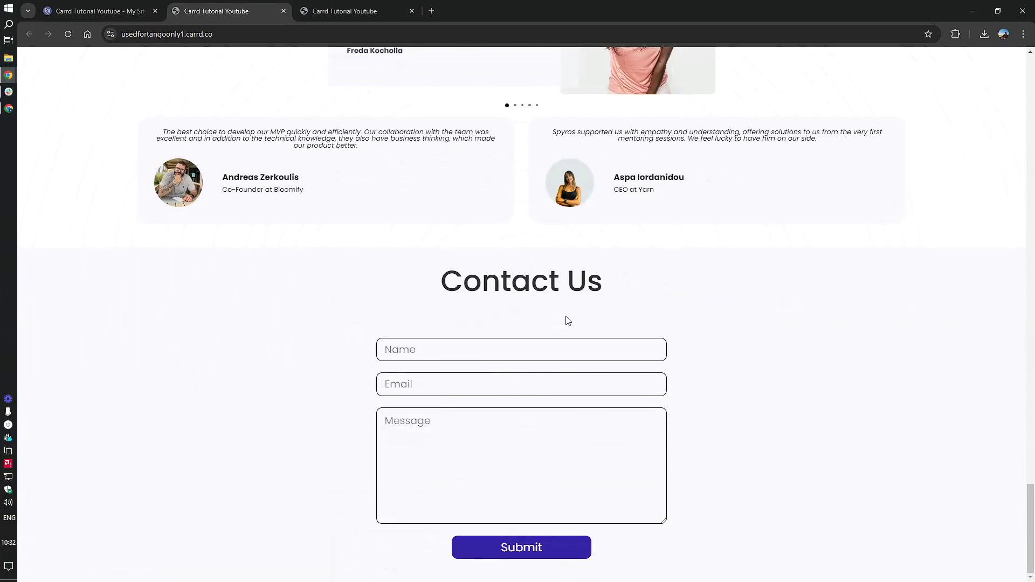
{"action": "scroll", "coordinate": [825, 462], "scroll_direction": "up", "scroll_amount": 10}
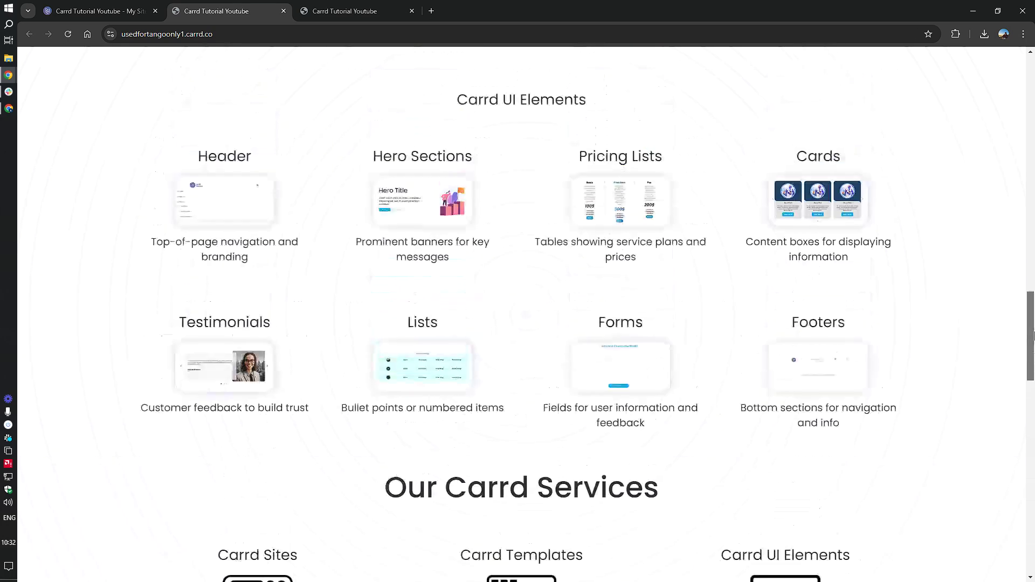
{"action": "left_click", "coordinate": [804, 500]}
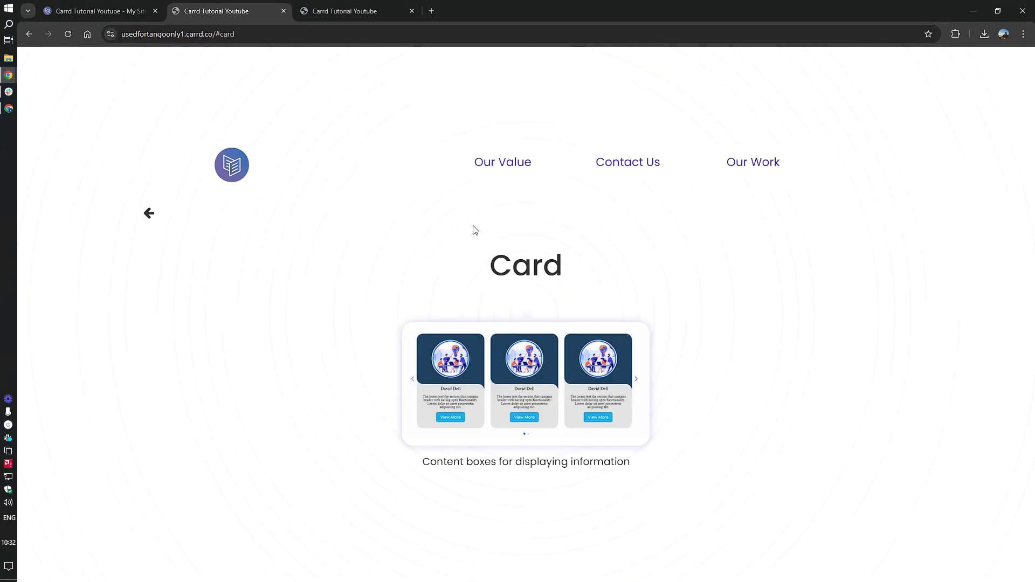
{"action": "left_click", "coordinate": [753, 162]}
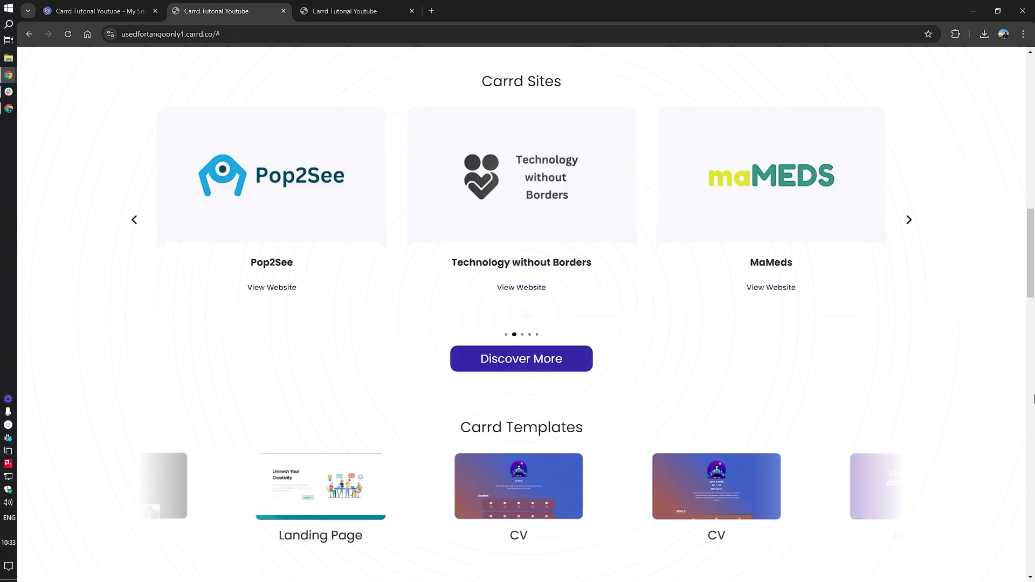
{"action": "left_click_drag", "start_coordinate": [1033, 280], "coordinate": [1034, 123]}
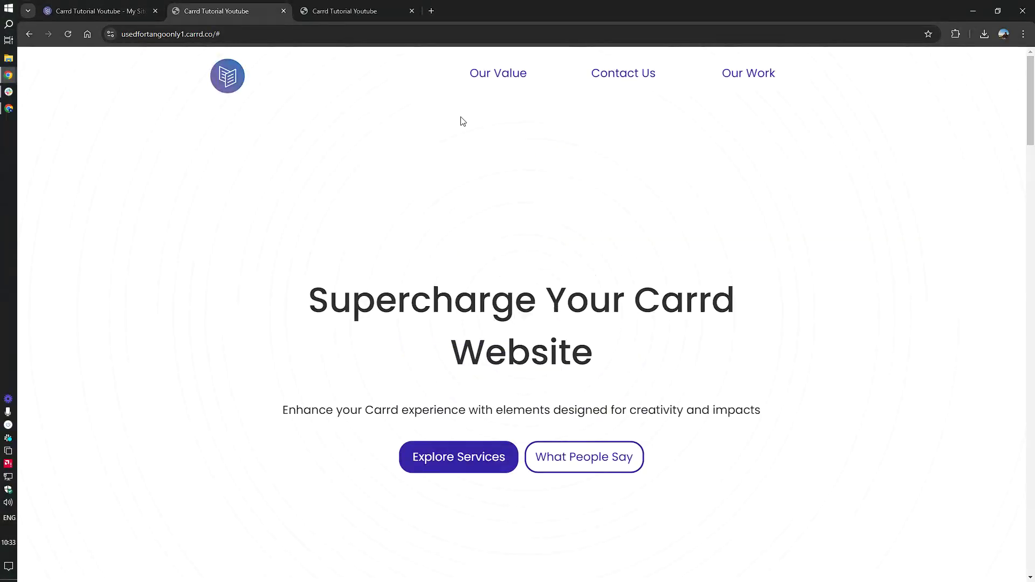
{"action": "left_click", "coordinate": [505, 81]}
{"action": "scroll", "coordinate": [399, 277], "scroll_direction": "up", "scroll_amount": 8}
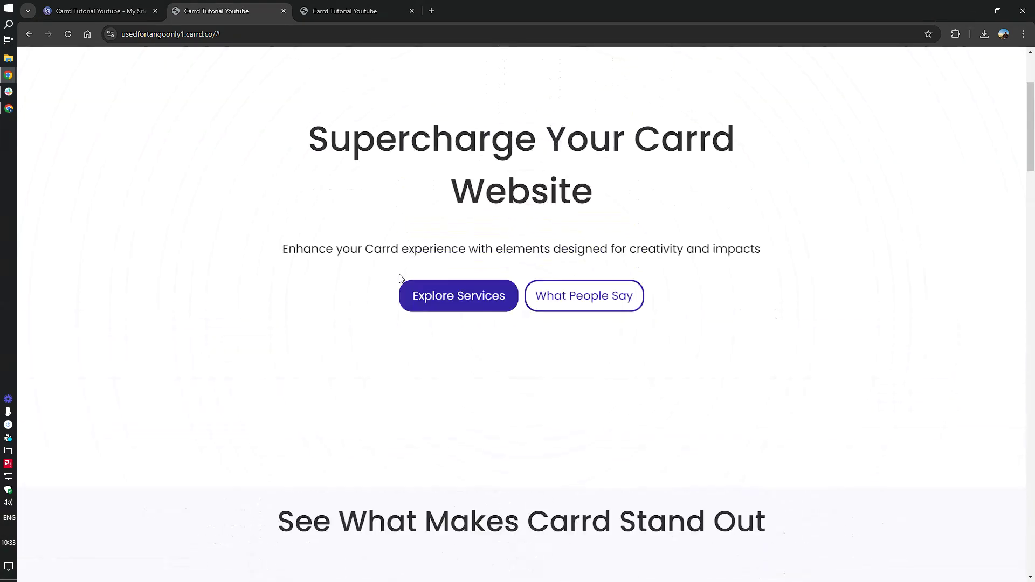
{"action": "scroll", "coordinate": [48, 240], "scroll_direction": "up", "scroll_amount": 1}
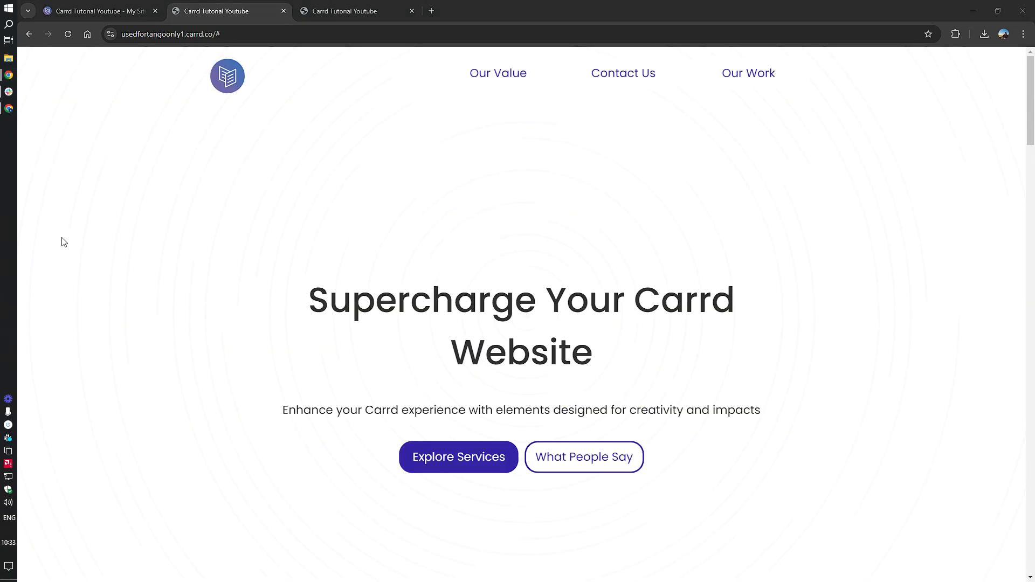